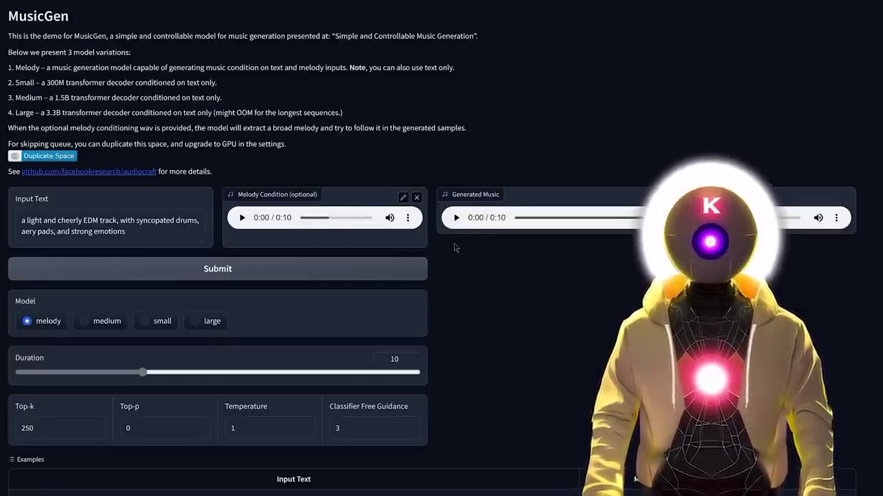
- Briefly play the Melody Condition example clip, then play the Generated Music track
{"action": "left_click", "coordinate": [242, 218]}
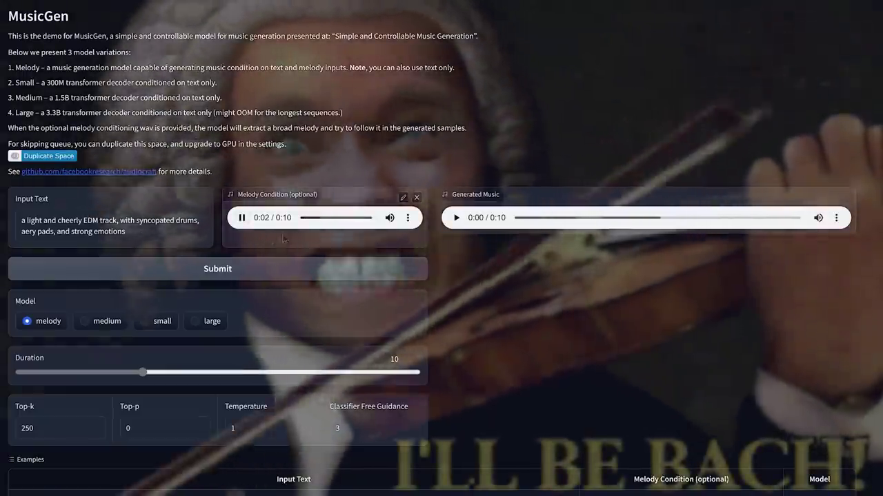
{"action": "left_click", "coordinate": [241, 218]}
{"action": "left_click", "coordinate": [456, 218]}
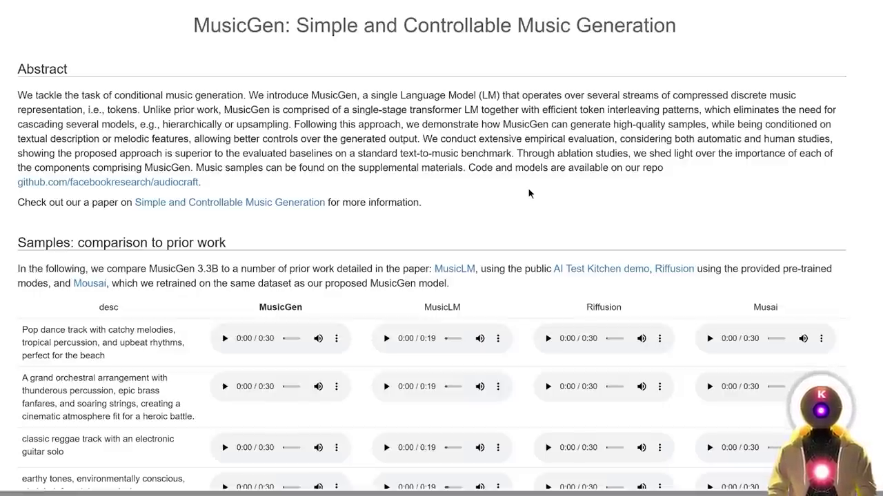
- Scroll down through the text-to-music Samples comparison table
{"action": "scroll", "coordinate": [529, 193], "scroll_direction": "down", "scroll_amount": 4}
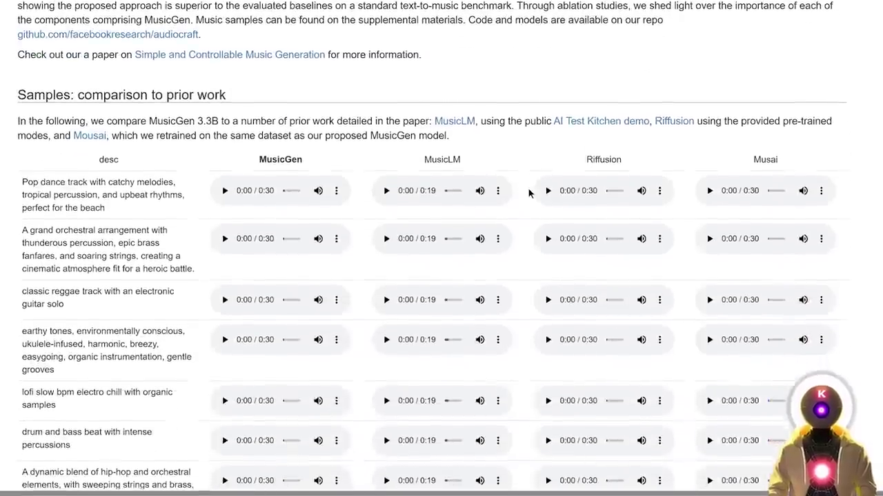
{"action": "scroll", "coordinate": [526, 176], "scroll_direction": "down", "scroll_amount": 5}
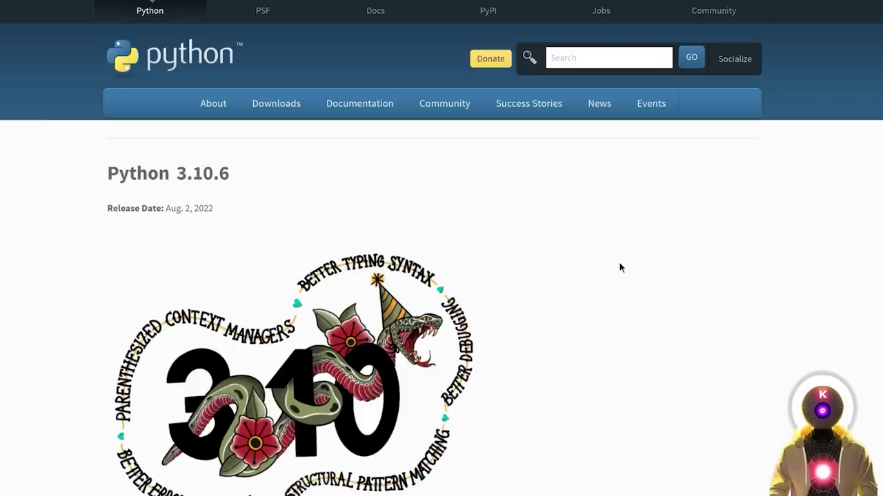
- Scroll the Python 3.10.6 release page down toward its Files table
{"action": "scroll", "coordinate": [579, 252], "scroll_direction": "down", "scroll_amount": 20}
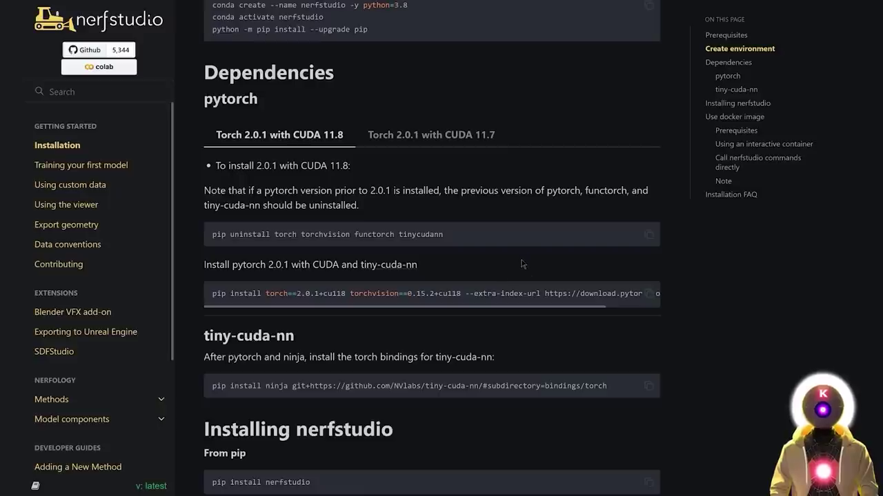
- Copy the pip uninstall torch command and paste it into a new Command Prompt
{"action": "left_click", "coordinate": [649, 234]}
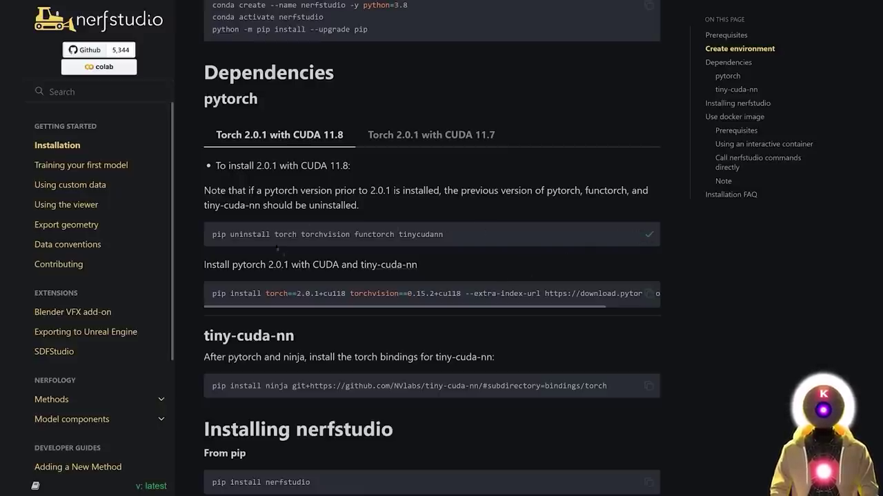
{"action": "key", "text": "super"}
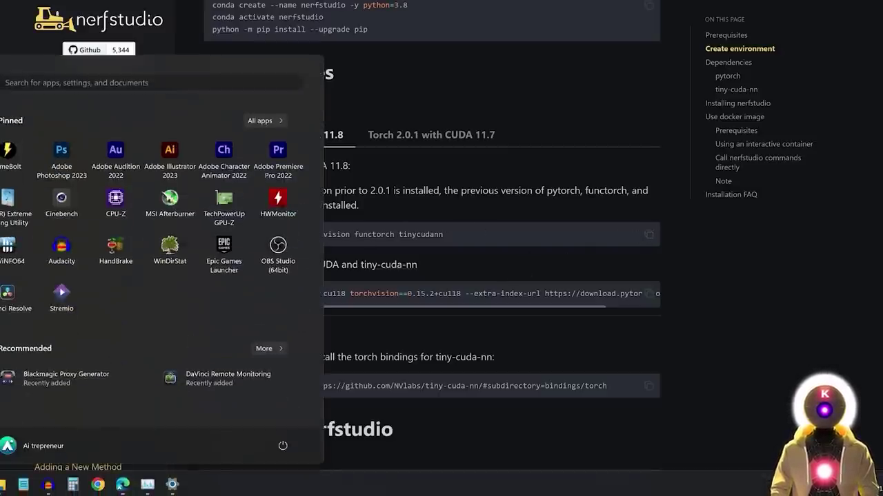
{"action": "type", "text": "command prompt"}
{"action": "key", "text": "Return"}
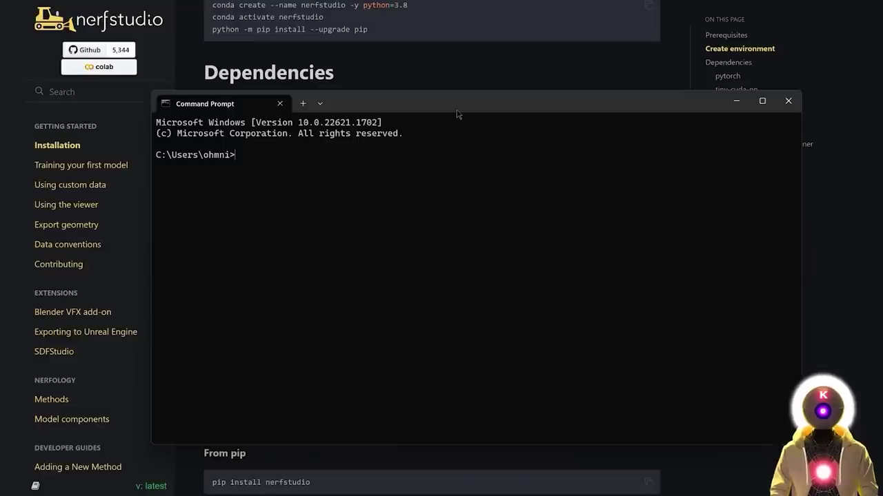
{"action": "key", "text": "ctrl+v"}
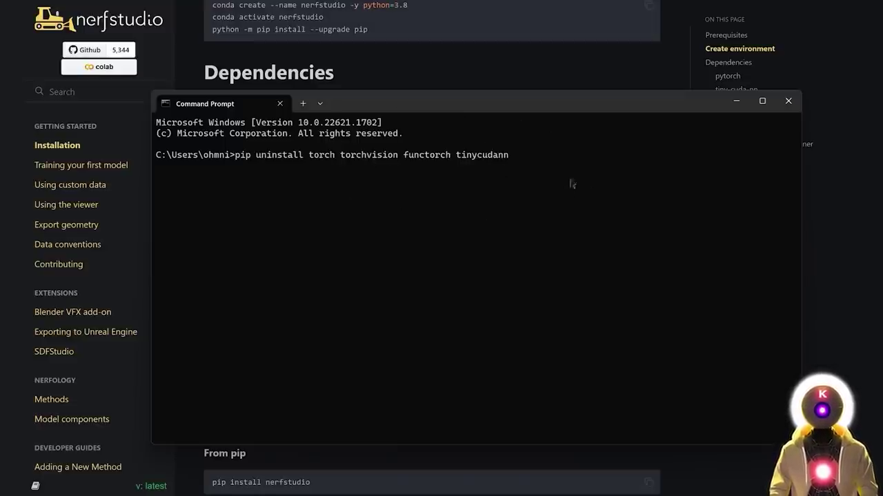
- Copy the PyTorch 2.0.1 CUDA 11.8 install command and paste it into the console
{"action": "key", "text": "alt+Tab"}
{"action": "left_click", "coordinate": [648, 293]}
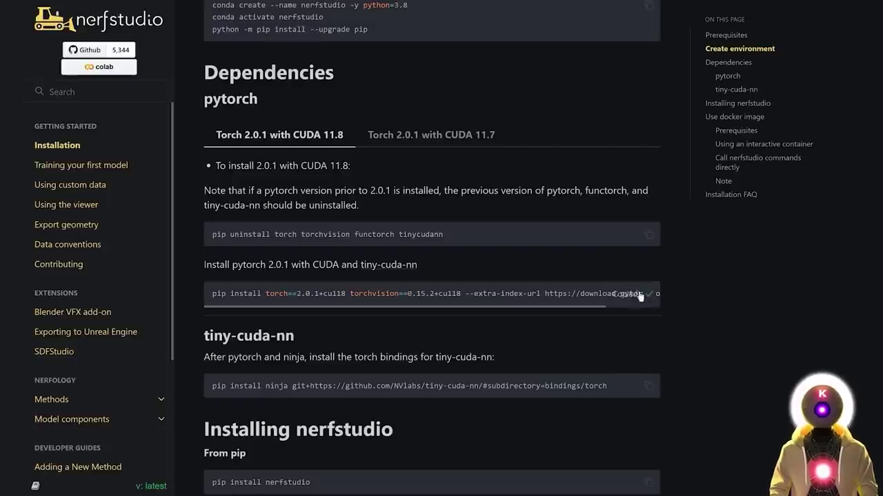
{"action": "key", "text": "alt+Tab"}
{"action": "key", "text": "ctrl+v"}
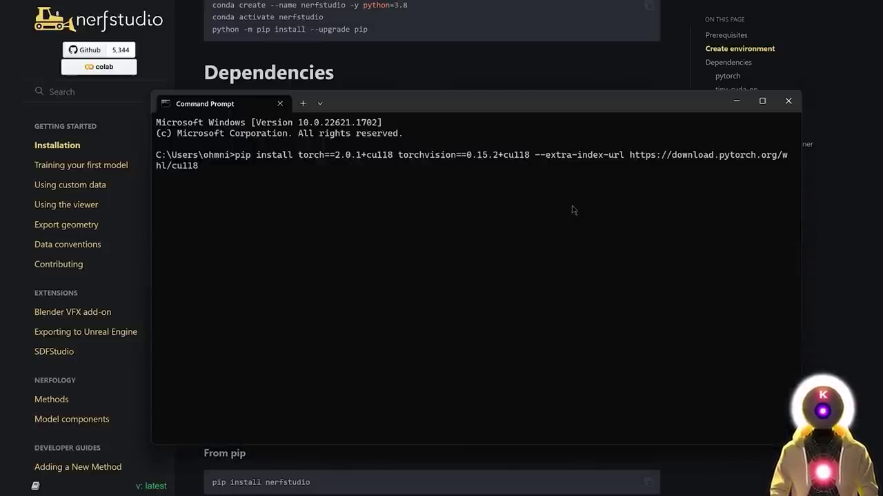
{"action": "key", "text": "alt+Tab"}
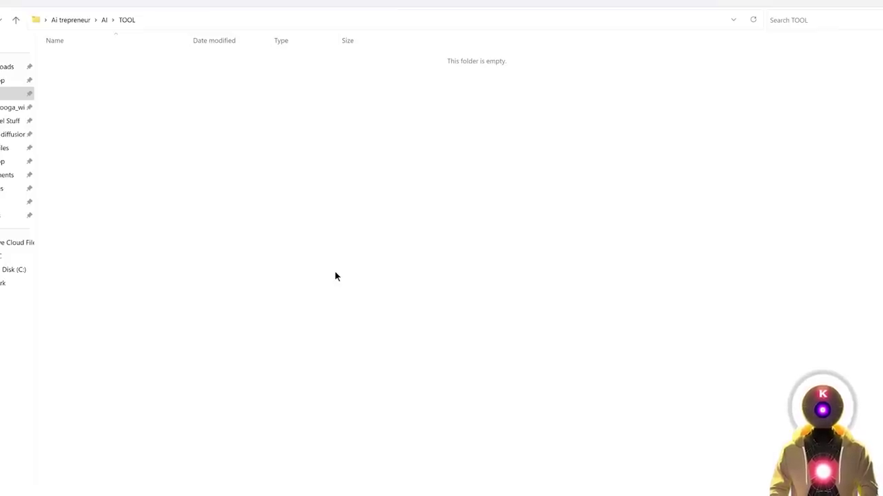
- Create a folder named MUSIC inside TOOL and open it
{"action": "right_click", "coordinate": [105, 89]}
{"action": "mouse_move", "coordinate": [207, 290]}
{"action": "left_click", "coordinate": [308, 275]}
{"action": "type", "text": "MUSIC"}
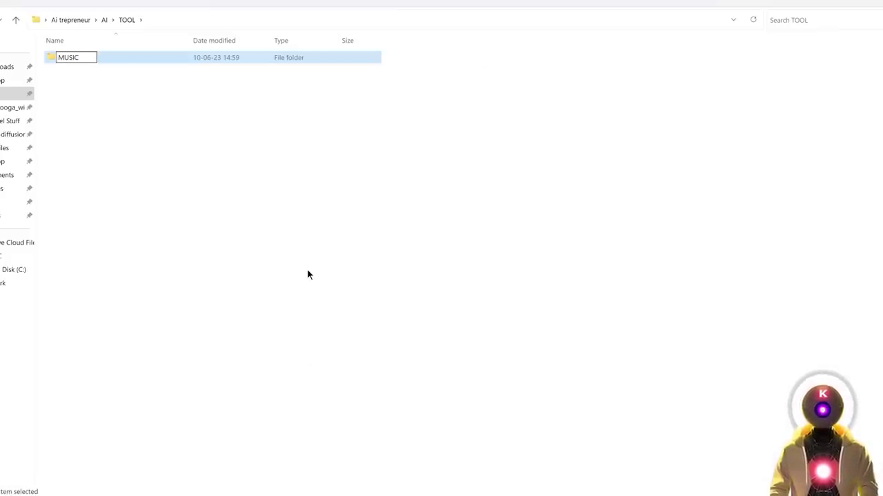
{"action": "key", "text": "Return"}
{"action": "key", "text": "Return"}
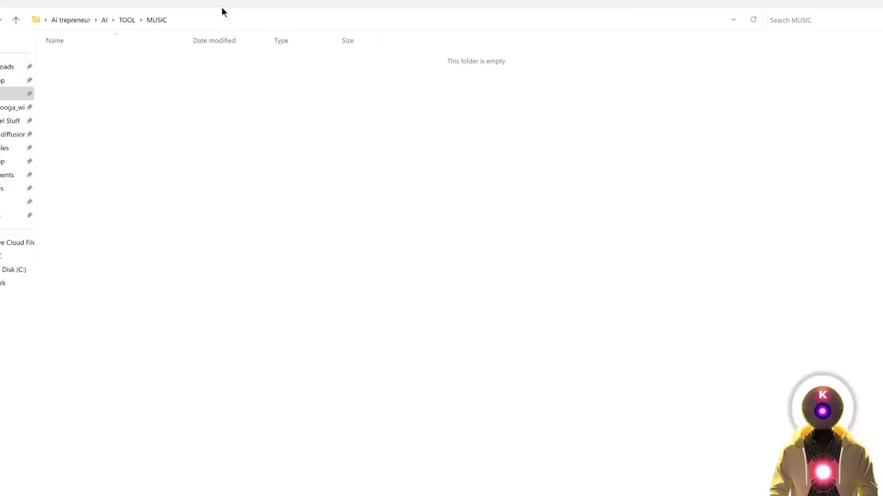
- Open a console in MUSIC with cmd and git clone the audiocraft repository
{"action": "left_click", "coordinate": [204, 25]}
{"action": "type", "text": "cmd"}
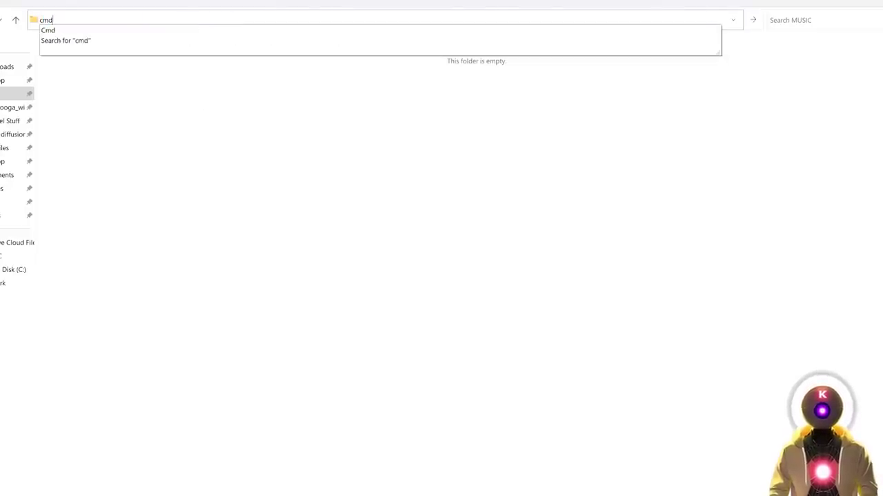
{"action": "key", "text": "Return"}
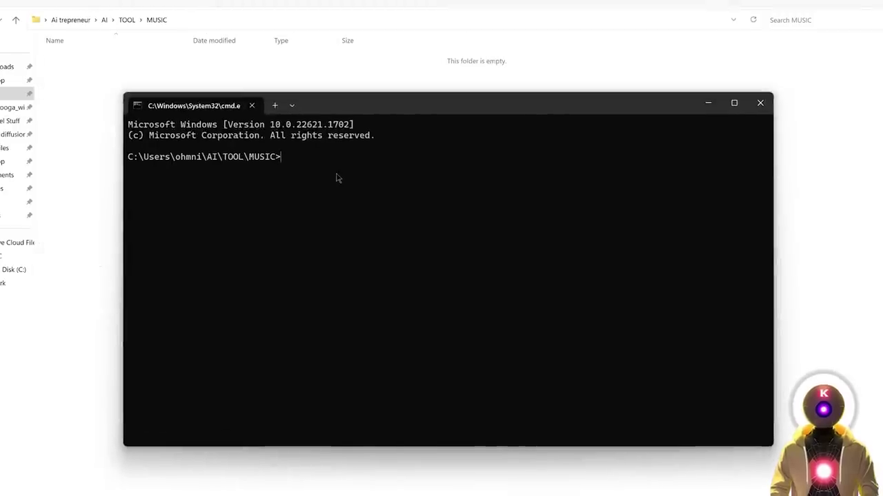
{"action": "key", "text": "ctrl+v"}
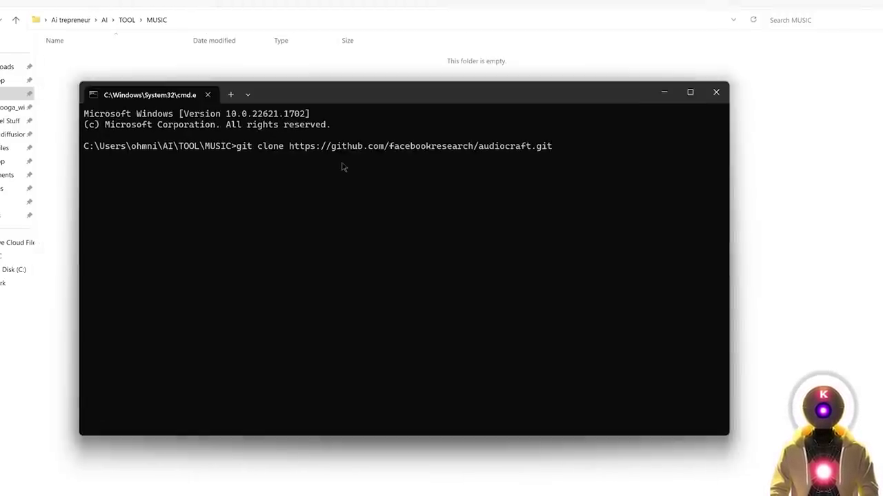
{"action": "key", "text": "Return"}
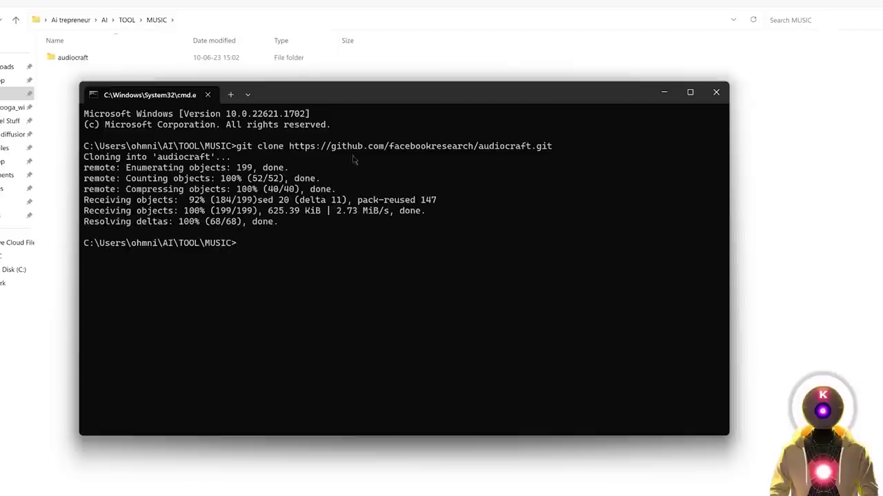
- Open the cloned audiocraft folder and launch a console inside it via cmd
{"action": "left_click", "coordinate": [104, 62]}
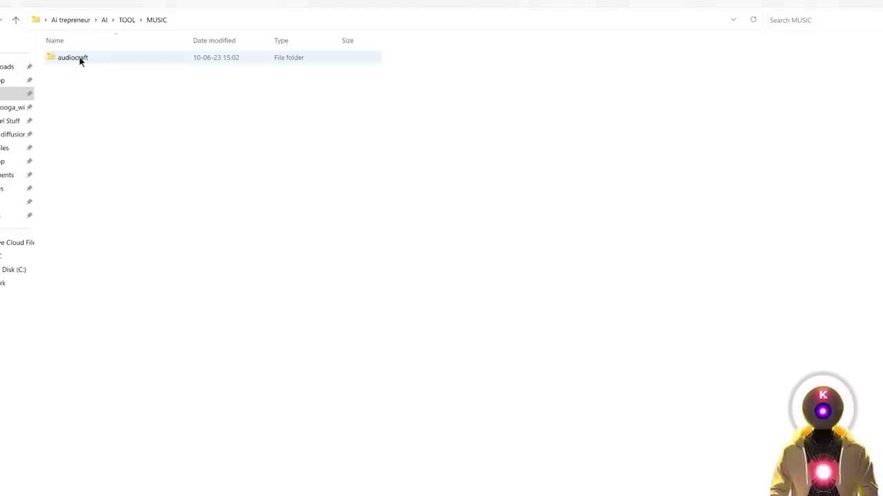
{"action": "double_click", "coordinate": [79, 60]}
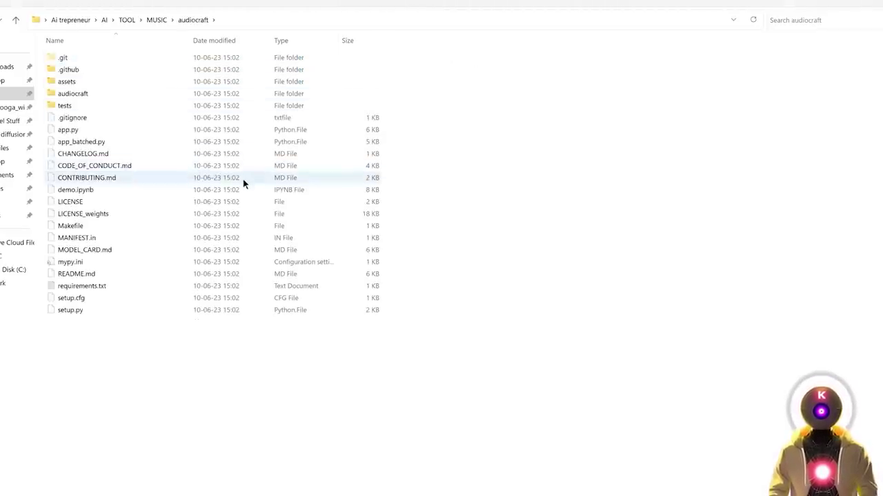
{"action": "left_click_drag", "start_coordinate": [336, 398], "coordinate": [85, 28]}
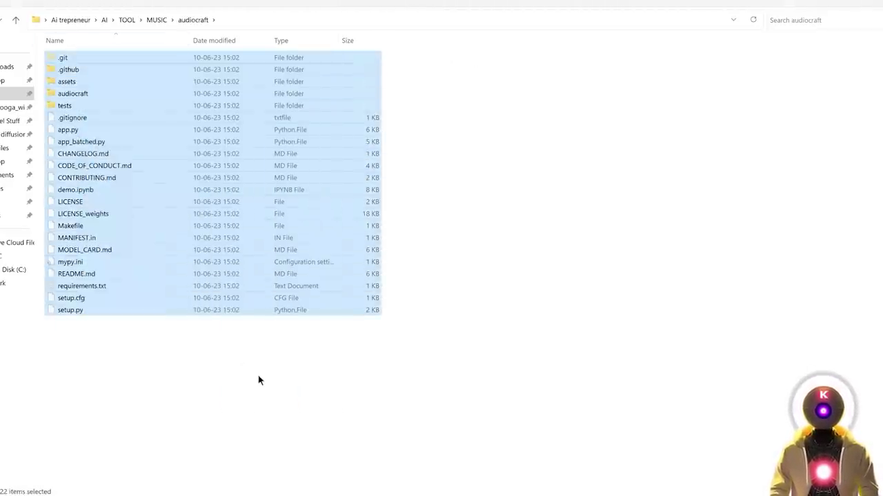
{"action": "left_click", "coordinate": [295, 359]}
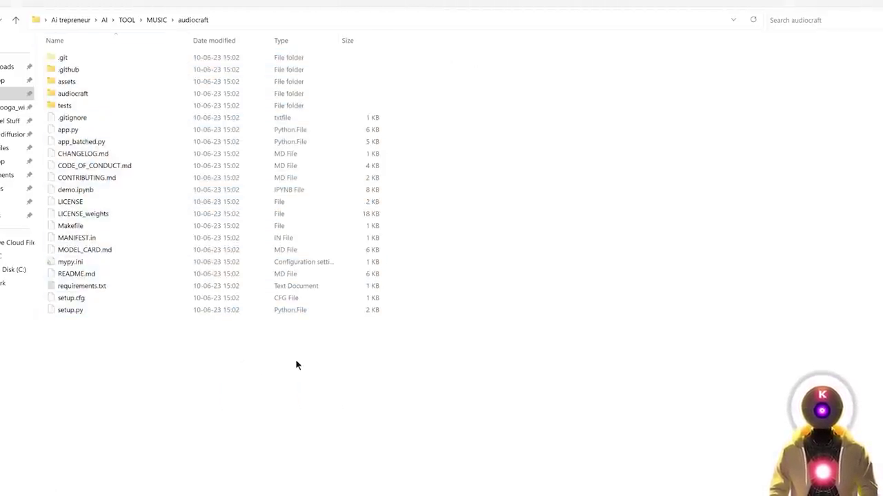
{"action": "left_click", "coordinate": [276, 20]}
{"action": "type", "text": "cmd"}
{"action": "key", "text": "Return"}
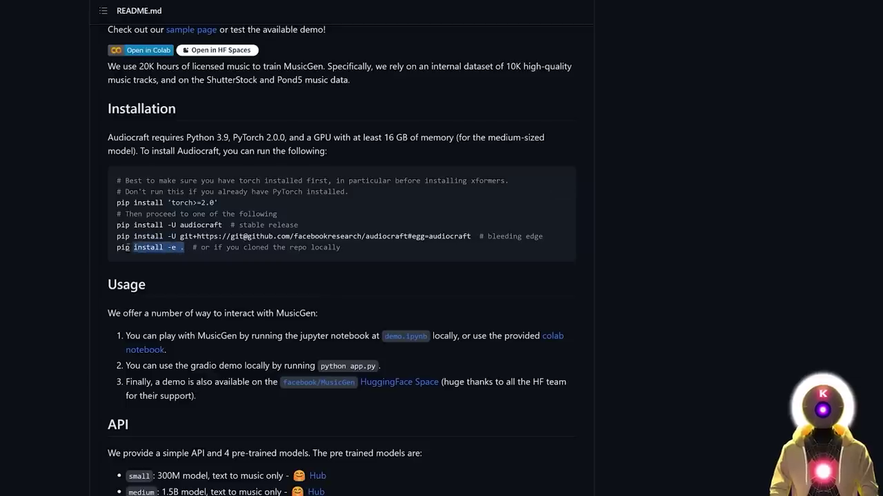
- Install audiocraft with pip install -e ., then enter python app.py
{"action": "left_click_drag", "start_coordinate": [138, 248], "coordinate": [113, 255]}
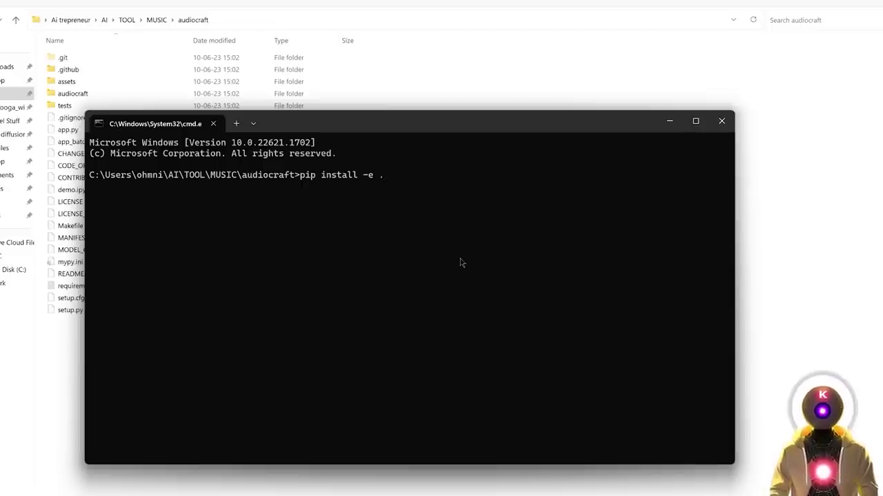
{"action": "key", "text": "Return"}
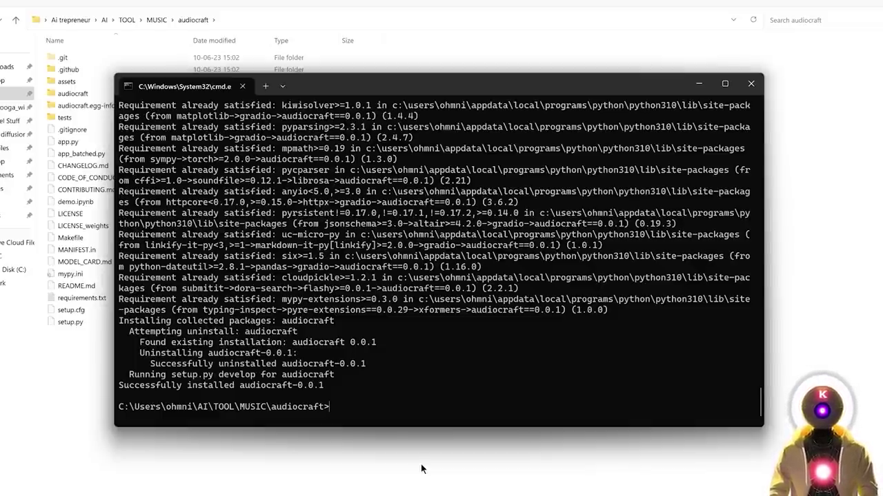
{"action": "type", "text": "python app.py"}
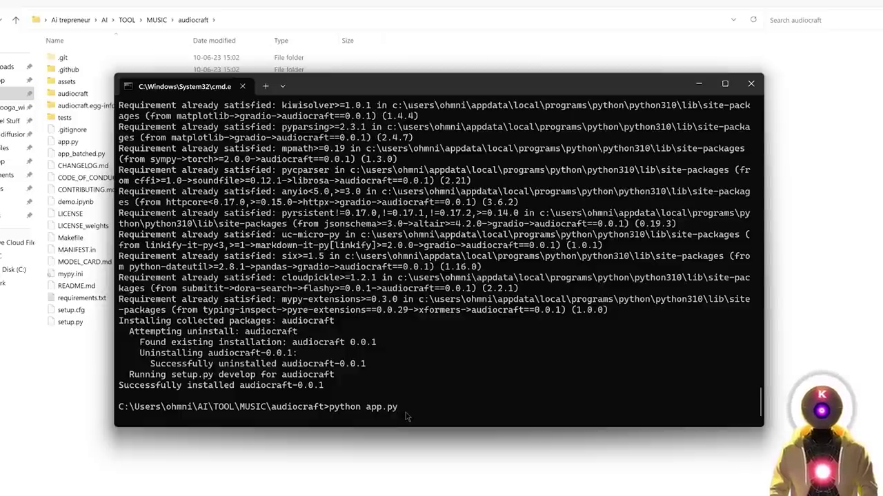
{"action": "key", "text": "Return"}
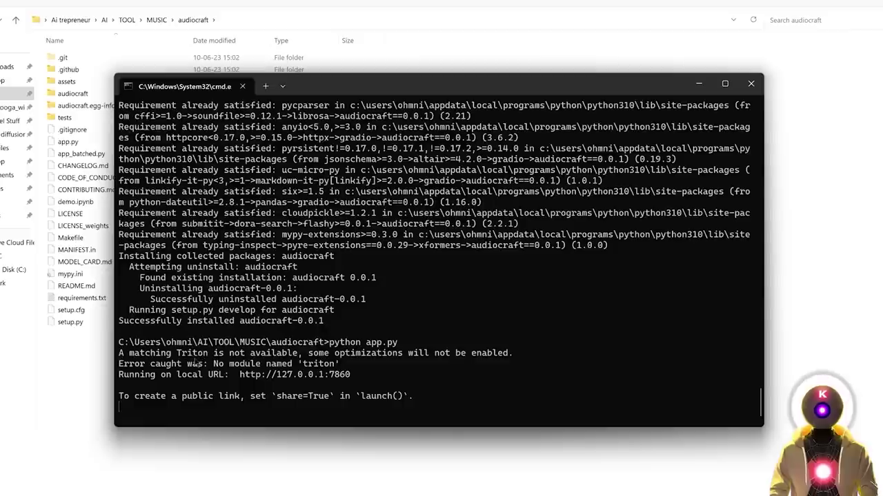
{"action": "left_click", "coordinate": [312, 376], "text": "ctrl"}
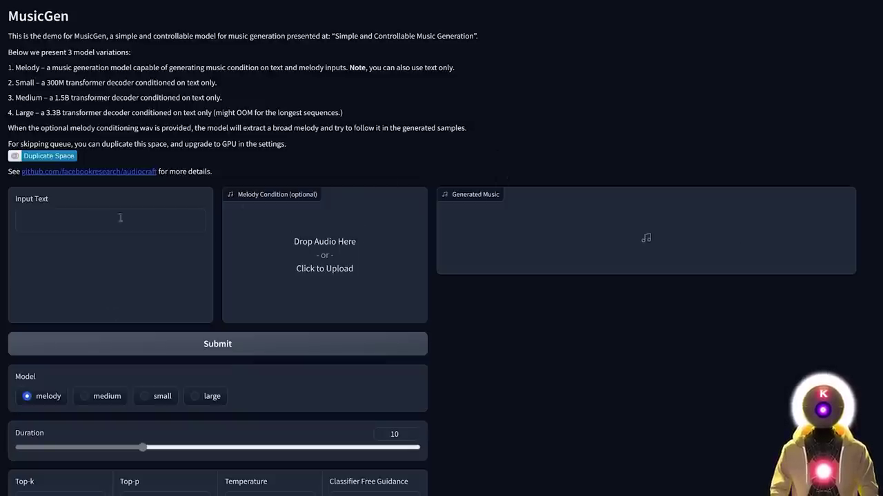
- Paste 'A peaceful, meditative Zen track infused with Jazz elements and a smooth saxophone solo' as Input Text
{"action": "left_click", "coordinate": [82, 240]}
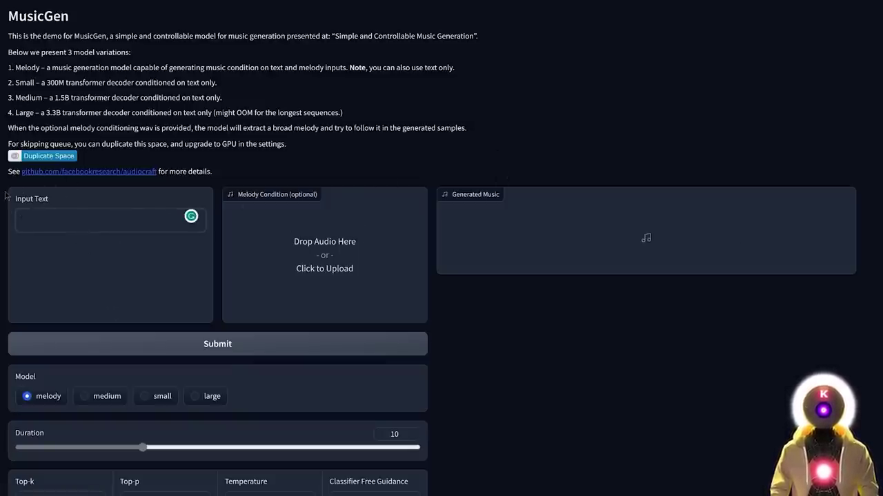
{"action": "key", "text": "ctrl+v"}
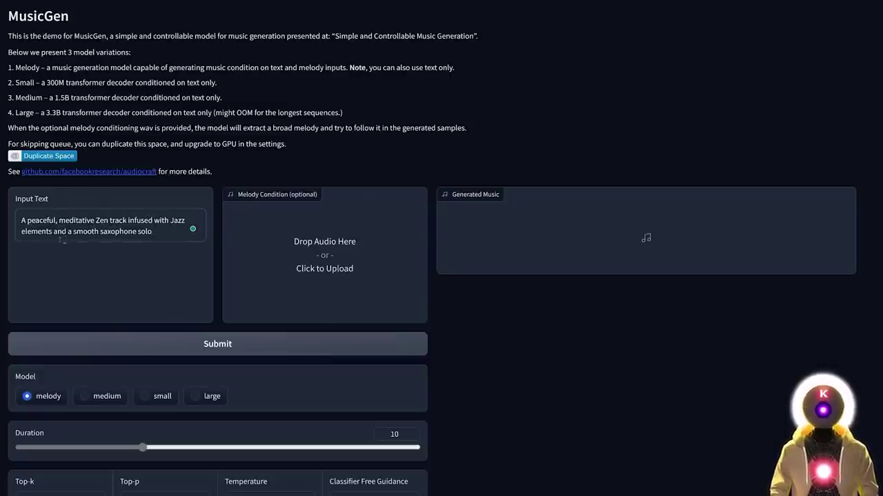
{"action": "scroll", "coordinate": [149, 249], "scroll_direction": "down", "scroll_amount": 1}
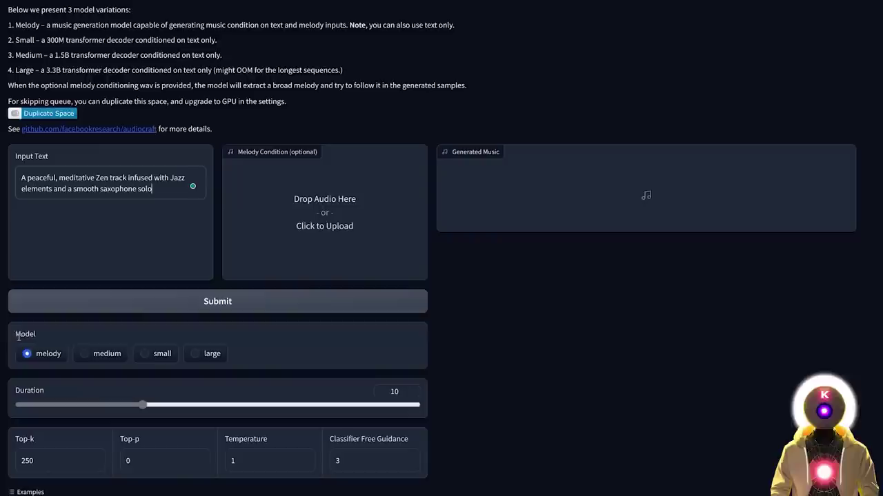
- Select the small model and set duration back to 10 seconds after trying 30
{"action": "left_click", "coordinate": [157, 352]}
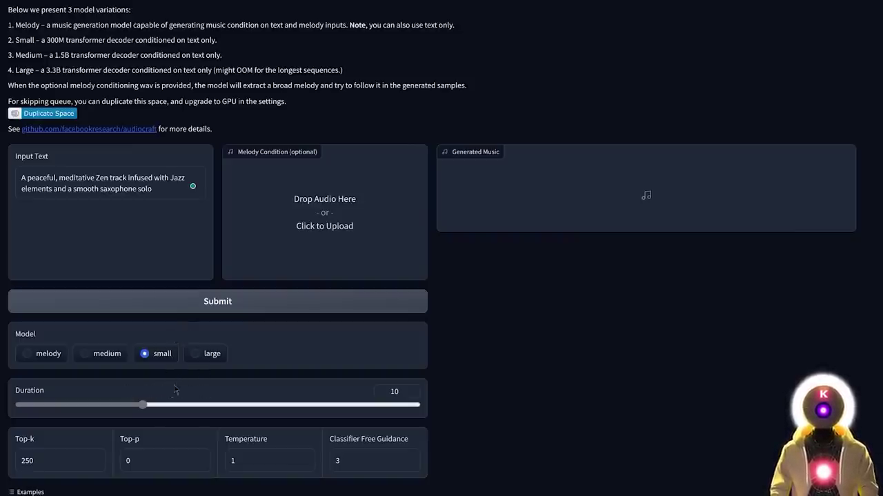
{"action": "left_click_drag", "start_coordinate": [144, 405], "coordinate": [504, 404]}
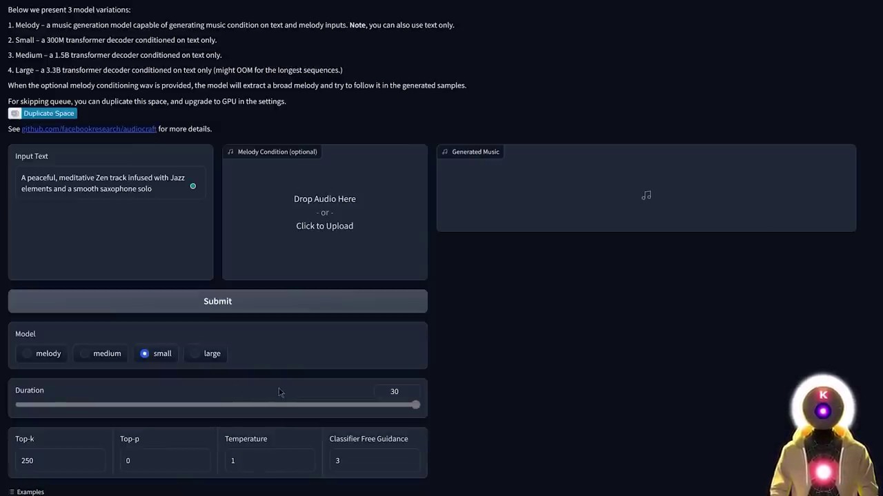
{"action": "left_click_drag", "start_coordinate": [200, 404], "coordinate": [142, 400]}
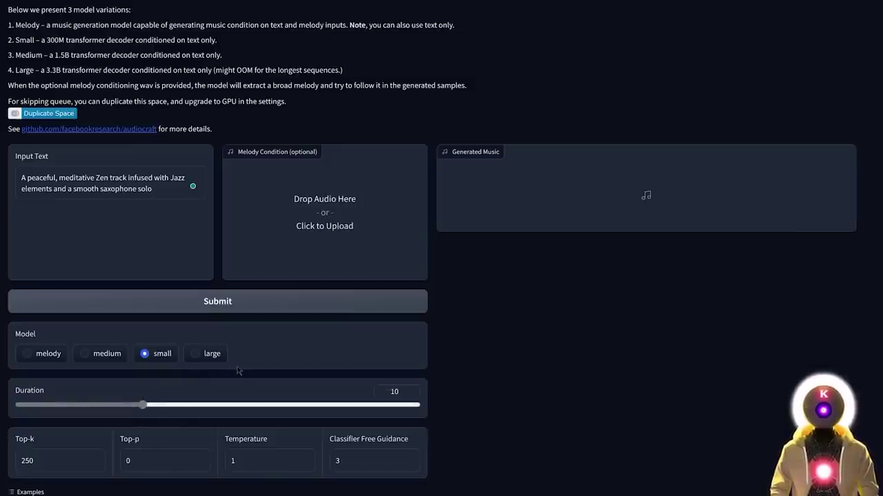
{"action": "scroll", "coordinate": [334, 347], "scroll_direction": "down", "scroll_amount": 2}
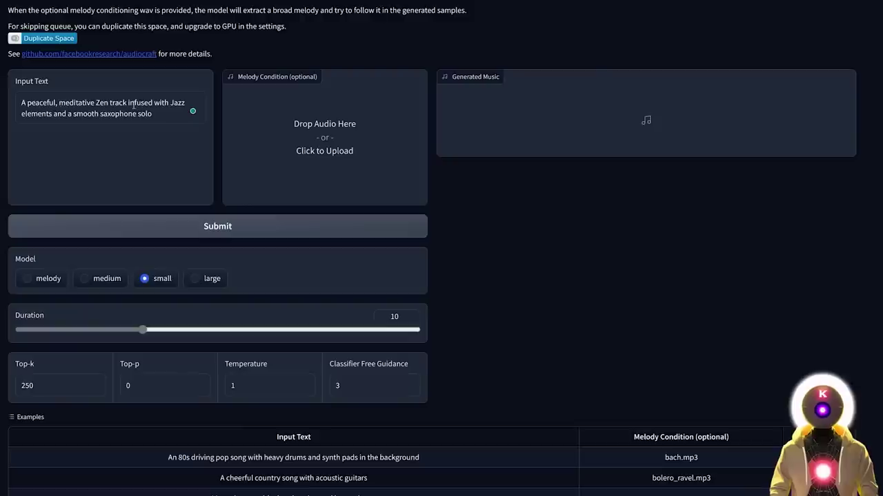
- Add a period to the end of the prompt and generate the 10-second clip
{"action": "left_click", "coordinate": [151, 118]}
{"action": "type", "text": "."}
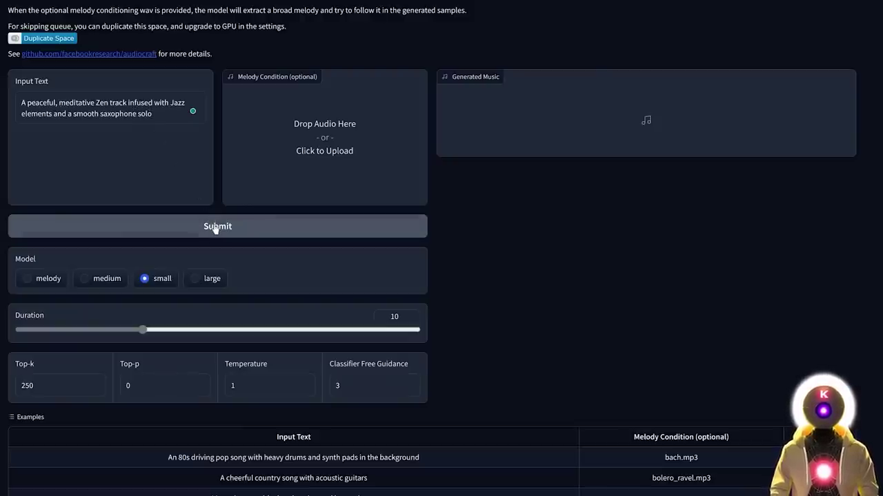
{"action": "left_click", "coordinate": [218, 226]}
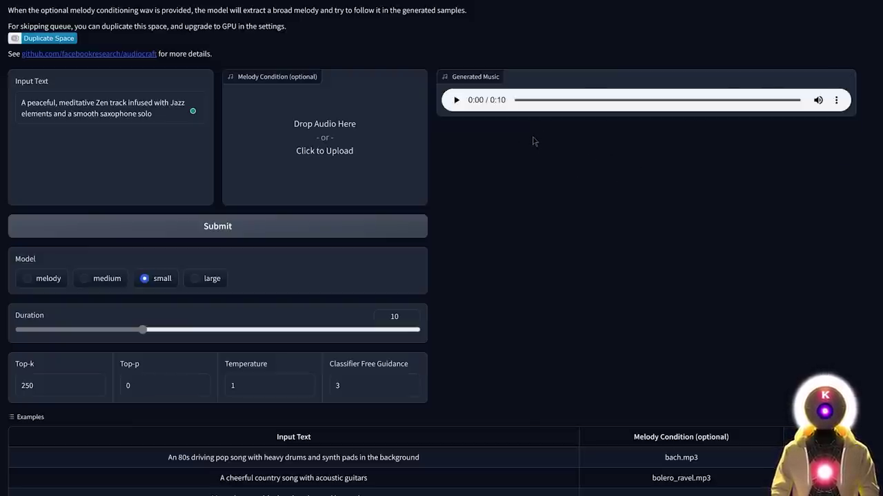
- Play the 10-second Zen jazz saxophone clip through to 0:10
{"action": "left_click", "coordinate": [456, 100]}
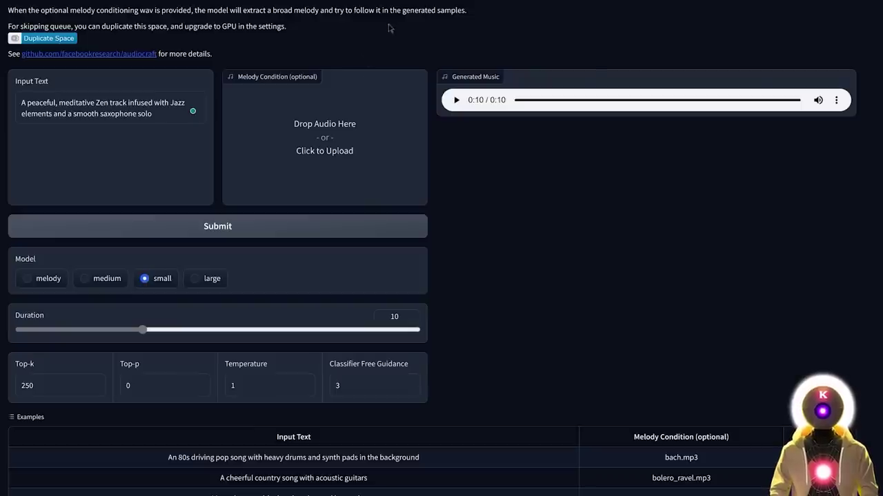
{"action": "scroll", "coordinate": [383, 50], "scroll_direction": "down", "scroll_amount": 2}
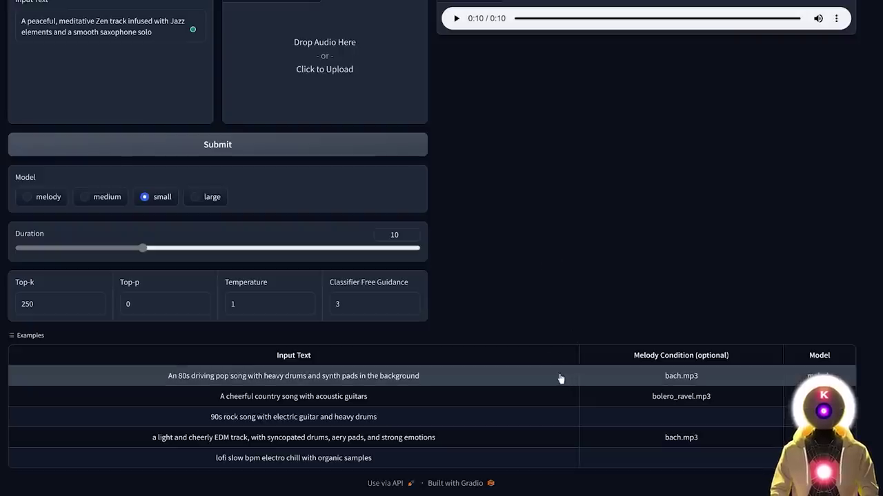
- Load the 80s driving pop example with bach.mp3, preview the melody, then replay the generated clip
{"action": "left_click", "coordinate": [560, 379]}
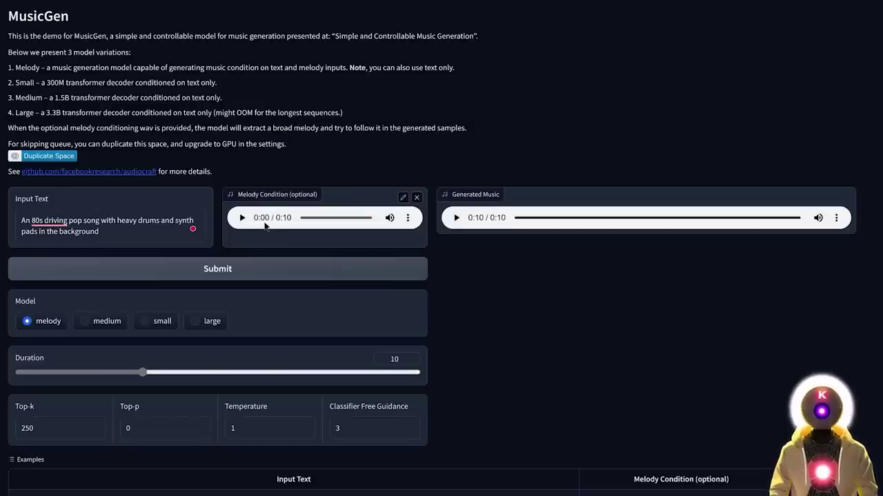
{"action": "left_click", "coordinate": [242, 218]}
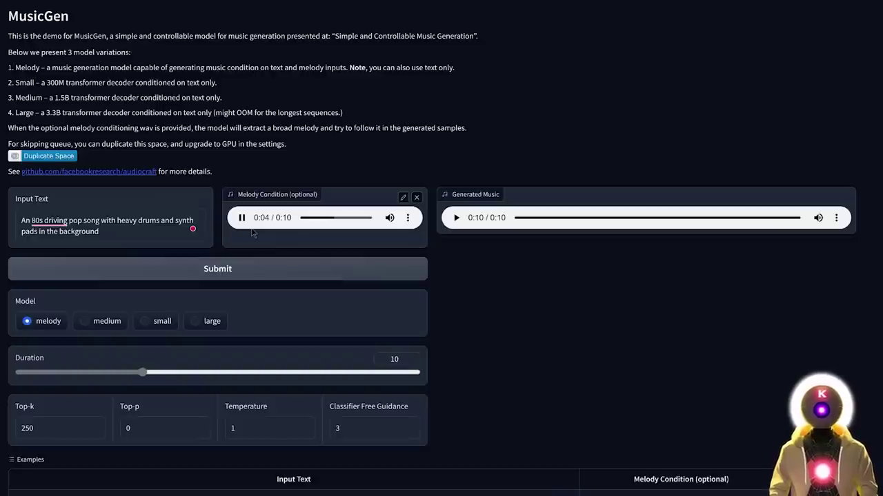
{"action": "left_click", "coordinate": [245, 218]}
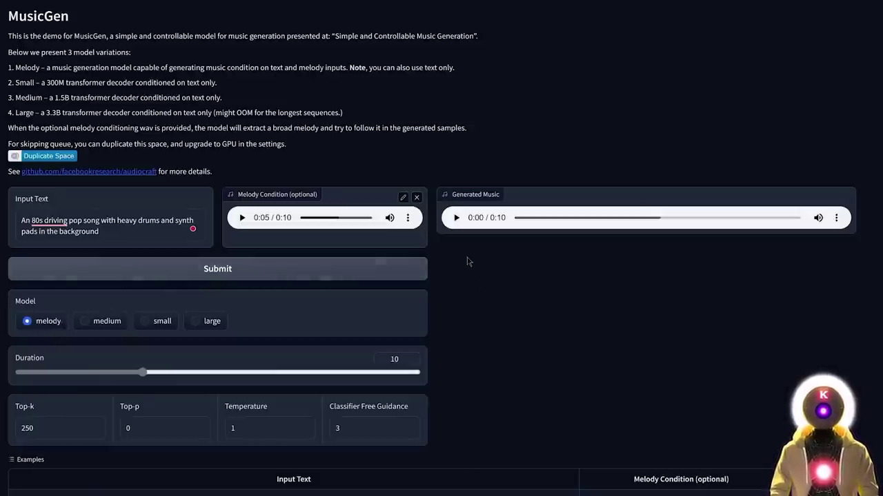
{"action": "left_click", "coordinate": [455, 220]}
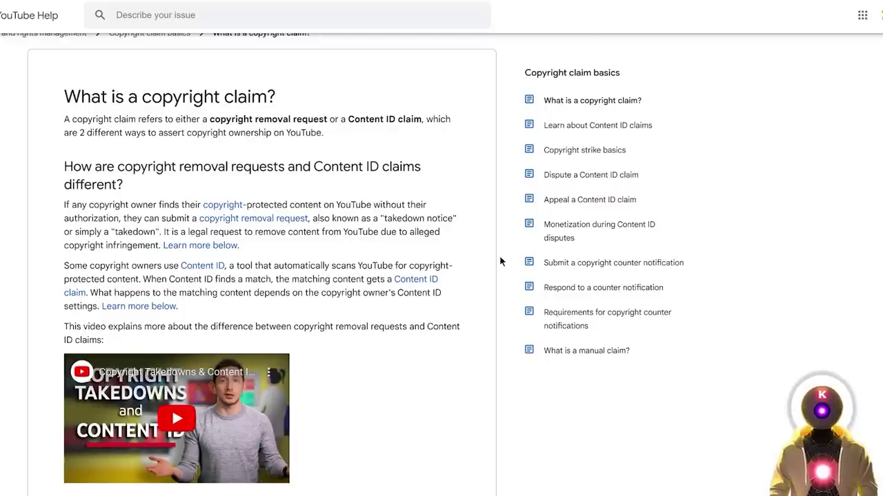
{"action": "scroll", "coordinate": [498, 232], "scroll_direction": "down", "scroll_amount": 3}
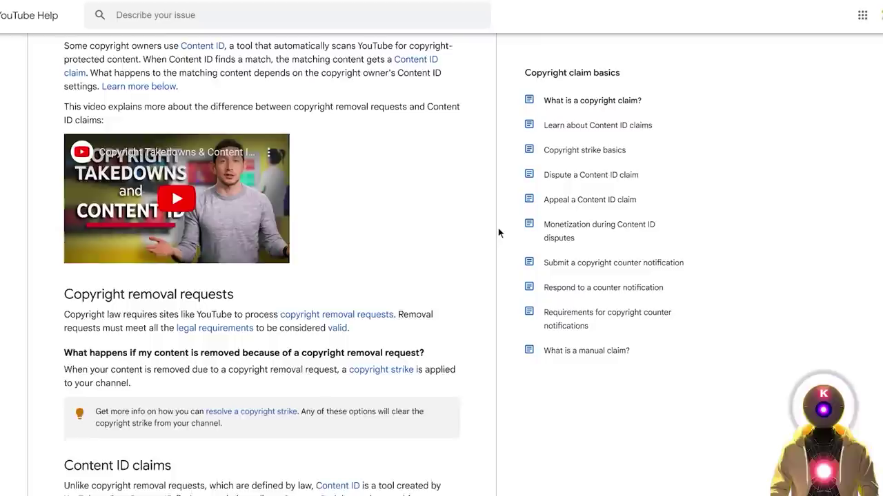
{"action": "scroll", "coordinate": [498, 233], "scroll_direction": "down", "scroll_amount": 1}
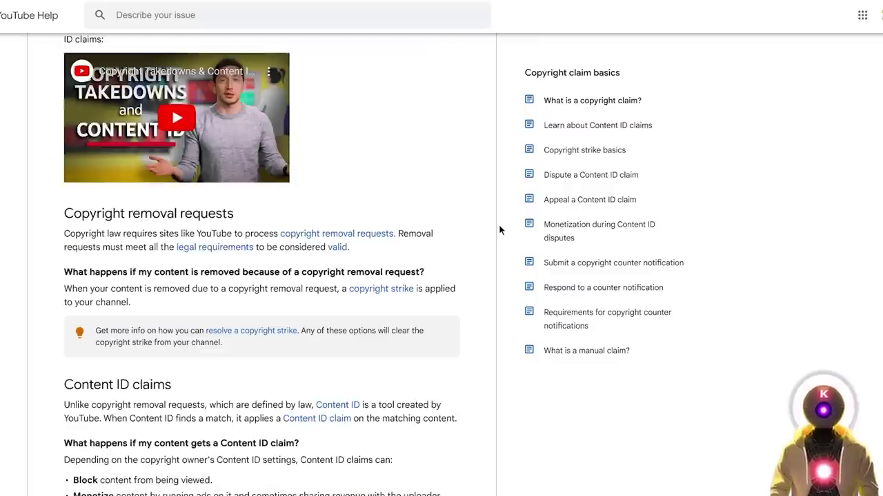
{"action": "scroll", "coordinate": [499, 227], "scroll_direction": "down", "scroll_amount": 1}
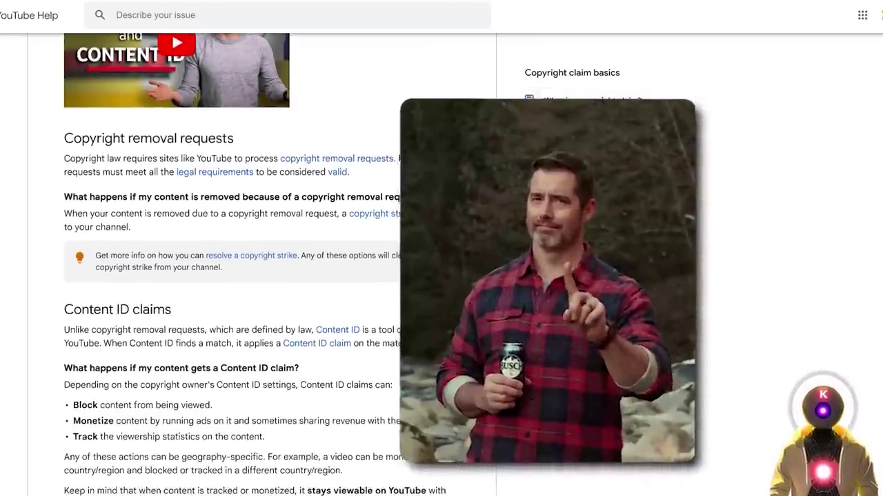
{"action": "scroll", "coordinate": [501, 230], "scroll_direction": "down", "scroll_amount": 1}
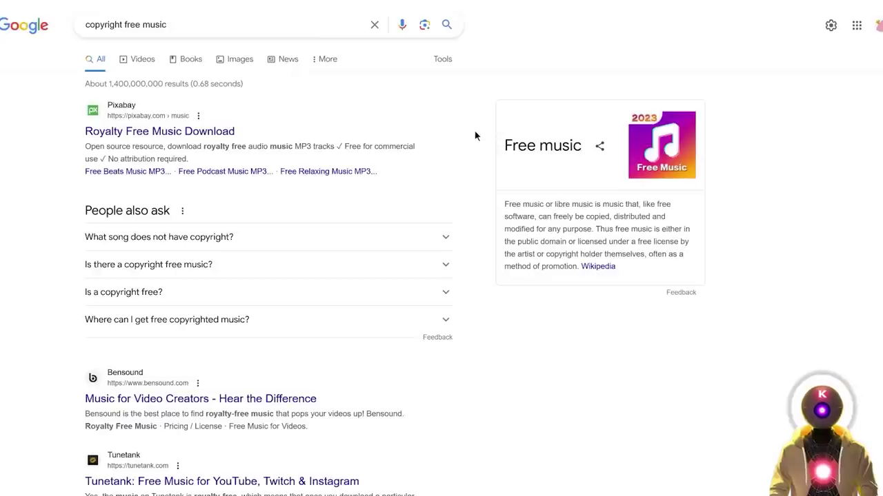
{"action": "scroll", "coordinate": [475, 134], "scroll_direction": "down", "scroll_amount": 2}
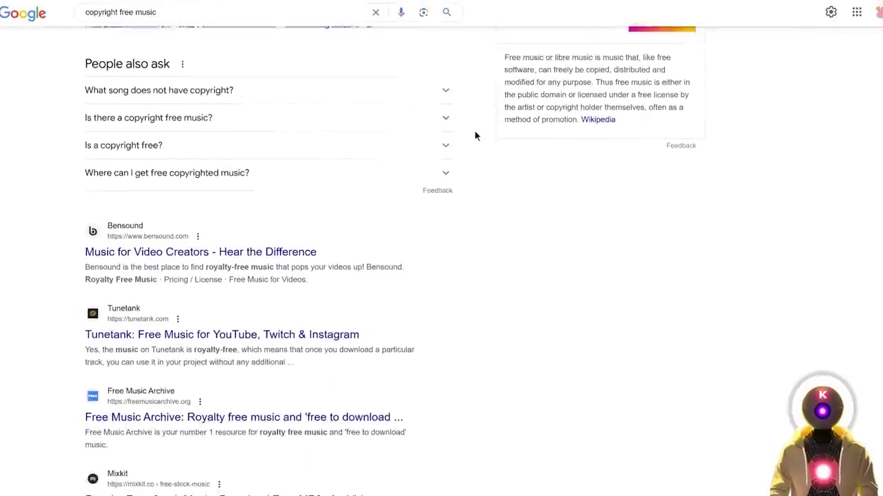
{"action": "scroll", "coordinate": [475, 136], "scroll_direction": "down", "scroll_amount": 4}
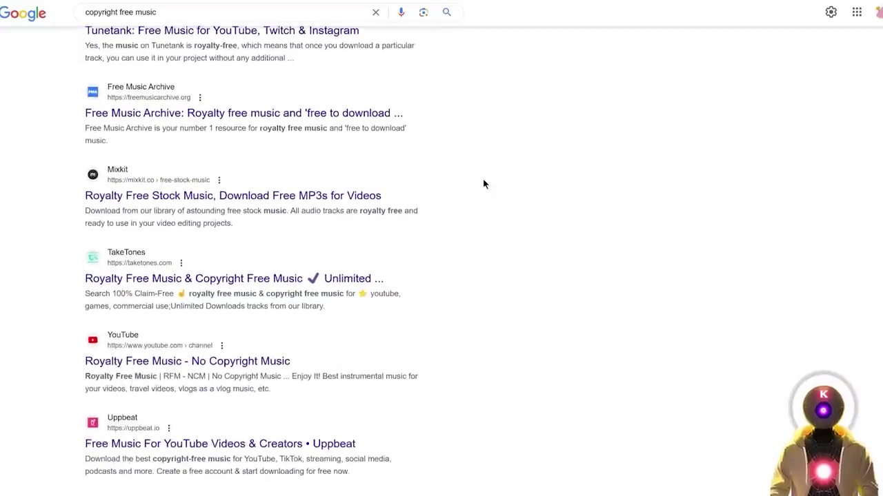
{"action": "scroll", "coordinate": [483, 184], "scroll_direction": "down", "scroll_amount": 3}
{"action": "scroll", "coordinate": [483, 185], "scroll_direction": "down", "scroll_amount": 1}
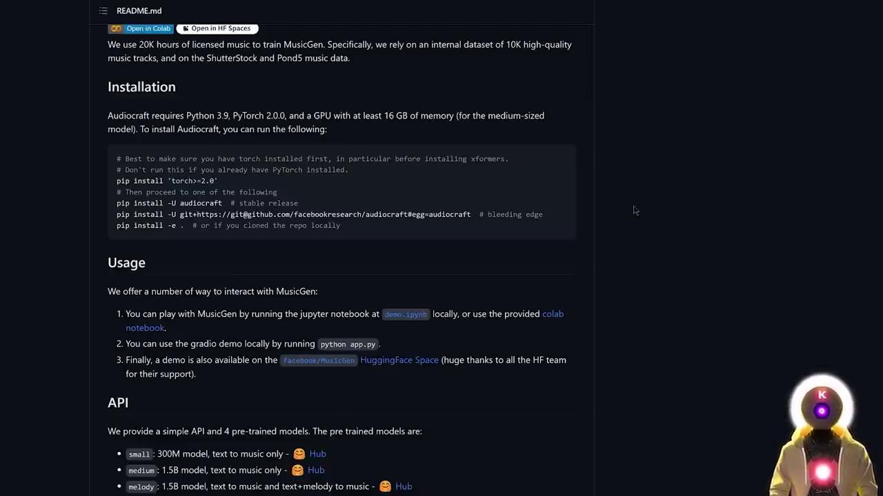
{"action": "scroll", "coordinate": [453, 383], "scroll_direction": "up", "scroll_amount": 10}
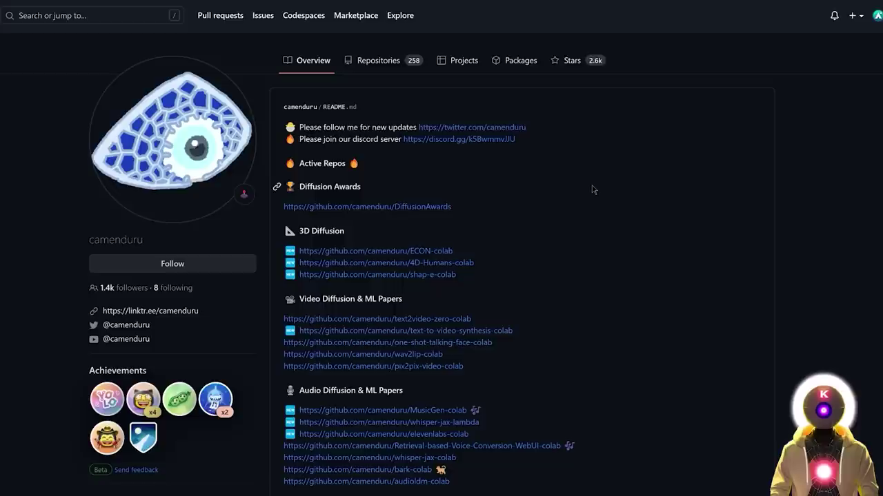
- Scroll the MusicGen-colab repository and open its MusicGen_colab.ipynb notebook in Colab
{"action": "scroll", "coordinate": [591, 189], "scroll_direction": "down", "scroll_amount": 3}
{"action": "scroll", "coordinate": [593, 190], "scroll_direction": "down", "scroll_amount": 5}
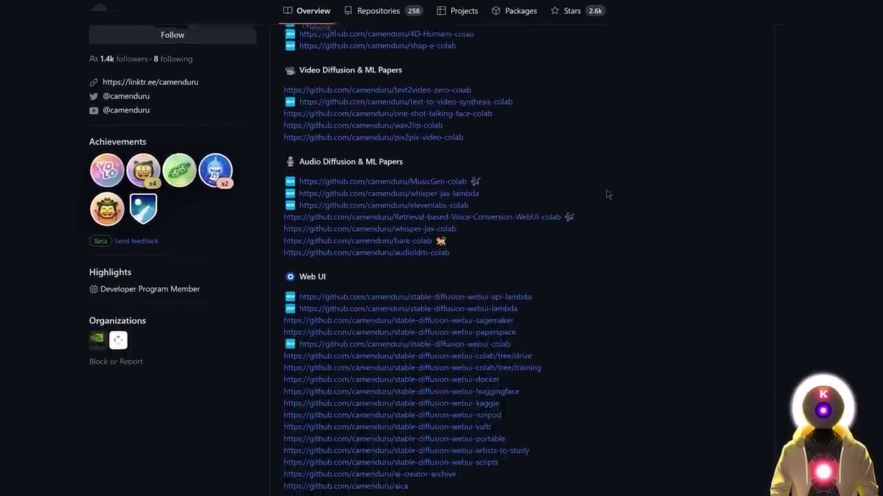
{"action": "scroll", "coordinate": [607, 191], "scroll_direction": "down", "scroll_amount": 1}
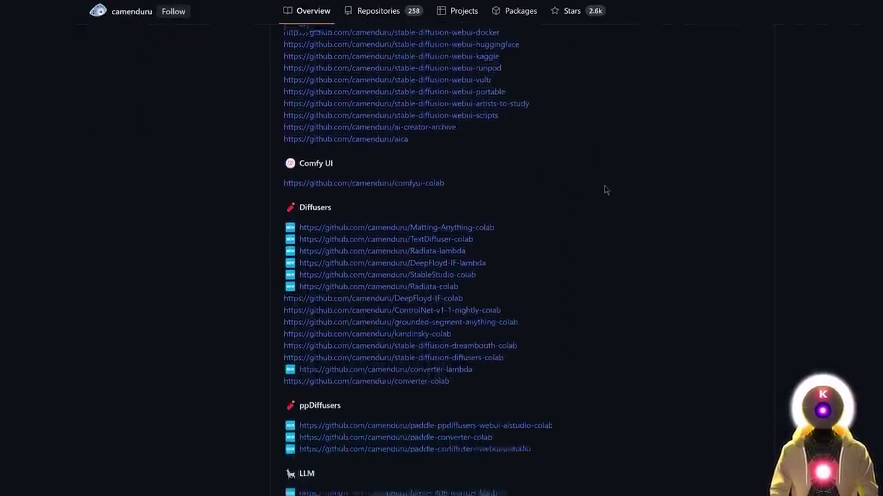
{"action": "scroll", "coordinate": [606, 190], "scroll_direction": "down", "scroll_amount": 5}
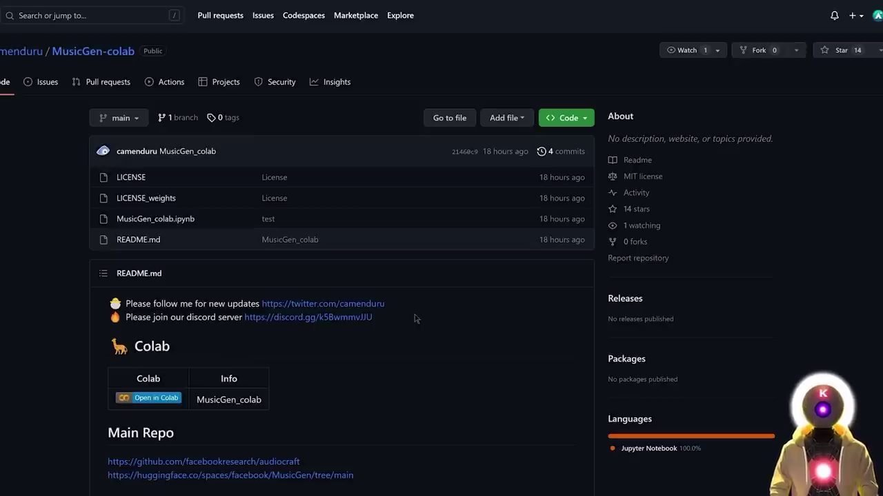
{"action": "left_click", "coordinate": [151, 401]}
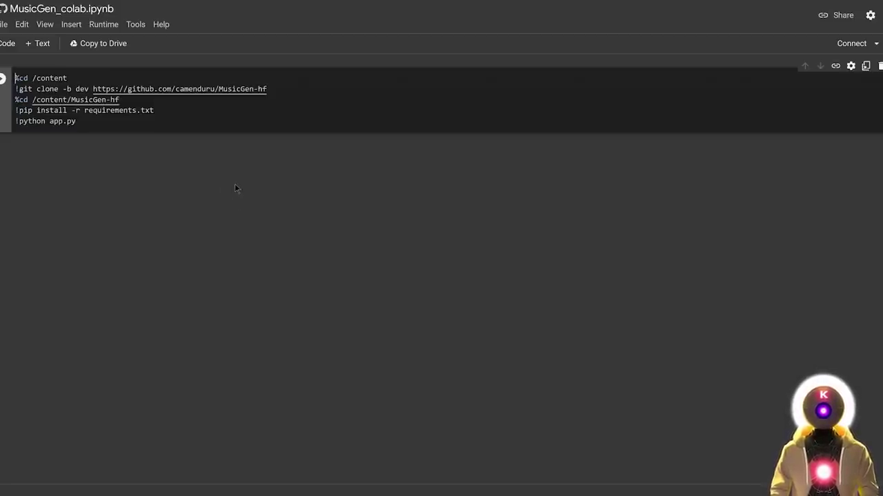
- Run the clone-and-launch cell despite the warning, then open the gradio.live public demo
{"action": "left_click", "coordinate": [4, 78]}
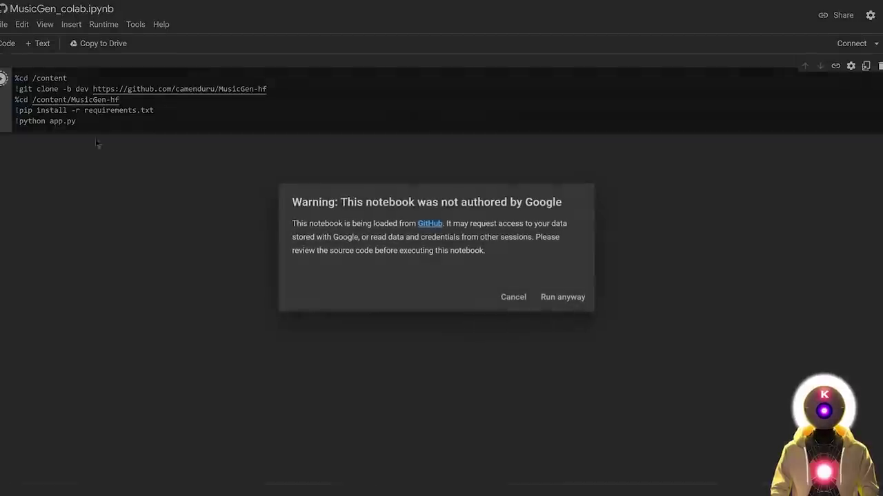
{"action": "left_click", "coordinate": [564, 299]}
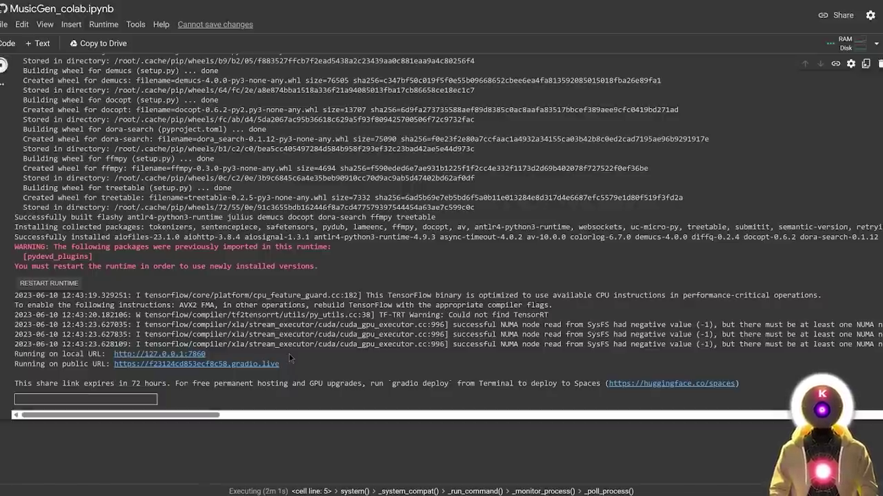
{"action": "left_click", "coordinate": [235, 365]}
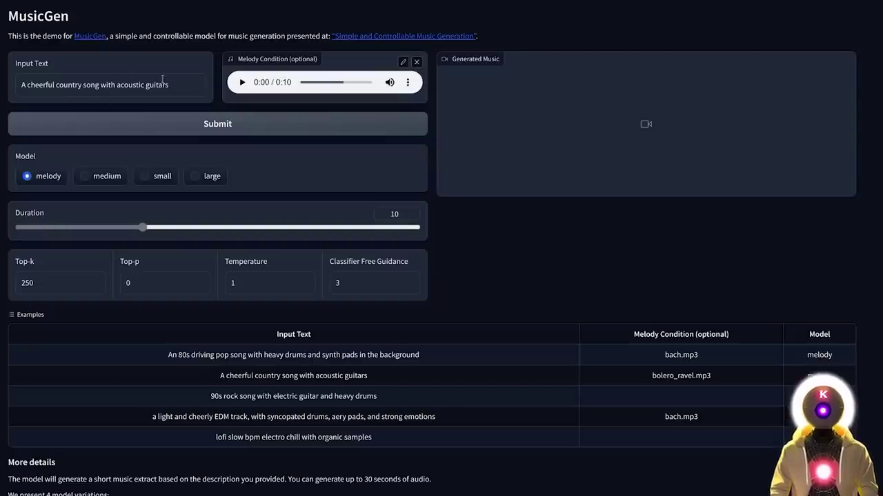
- Submit the loaded cheerful country song with acoustic guitars example for a 10-second melody-model clip
{"action": "left_click", "coordinate": [249, 133]}
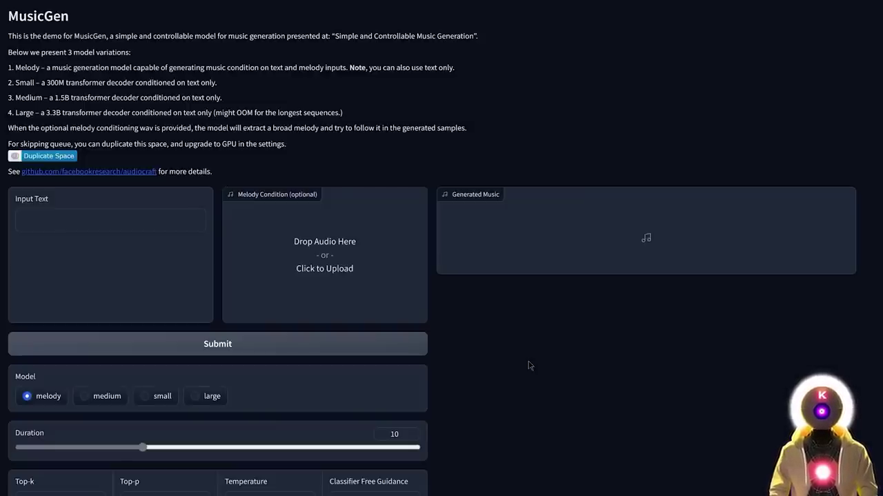
- Generate a 30-second large-model spaghetti western lo-fi hiphop track and play it
{"action": "left_click", "coordinate": [131, 260]}
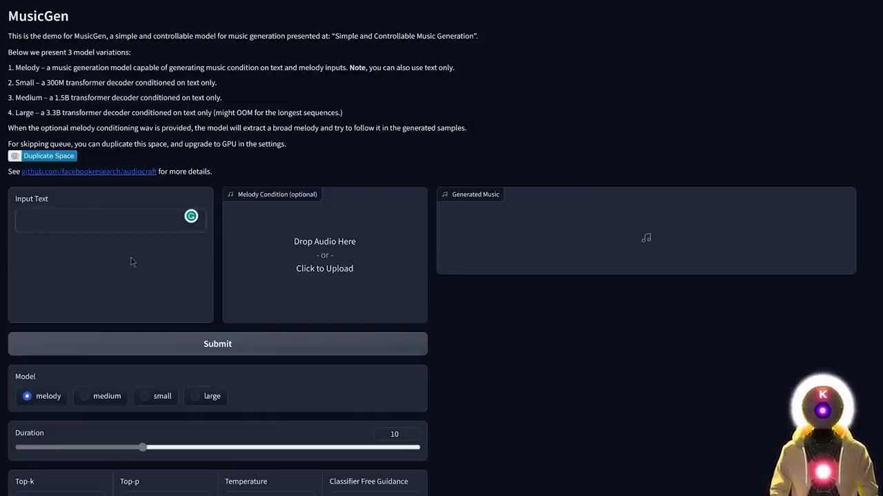
{"action": "type", "text": "Spaghetti western theme turned into a chilled lo-fi hiphop tune for study and relaxation"}
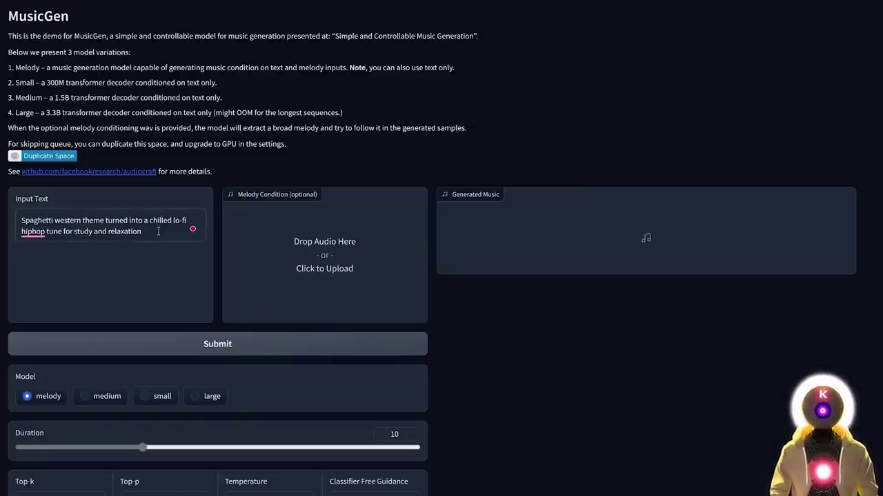
{"action": "left_click", "coordinate": [195, 396]}
{"action": "left_click_drag", "start_coordinate": [144, 450], "coordinate": [418, 448]}
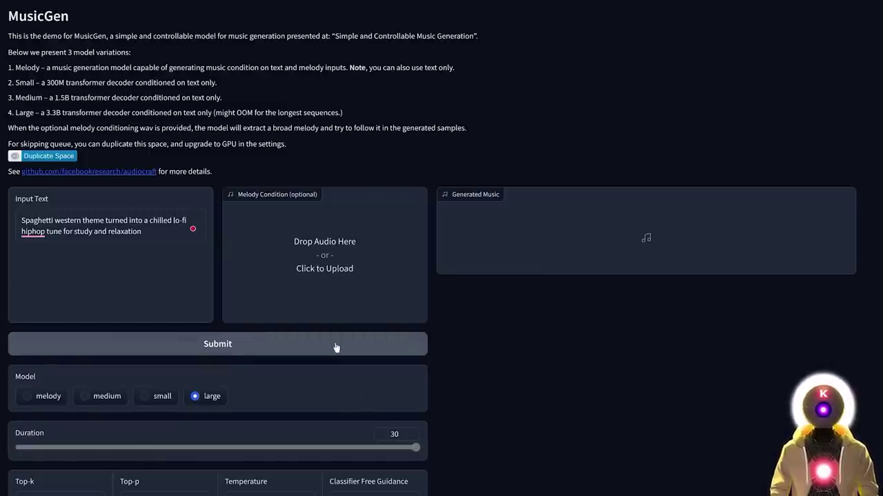
{"action": "left_click", "coordinate": [335, 349]}
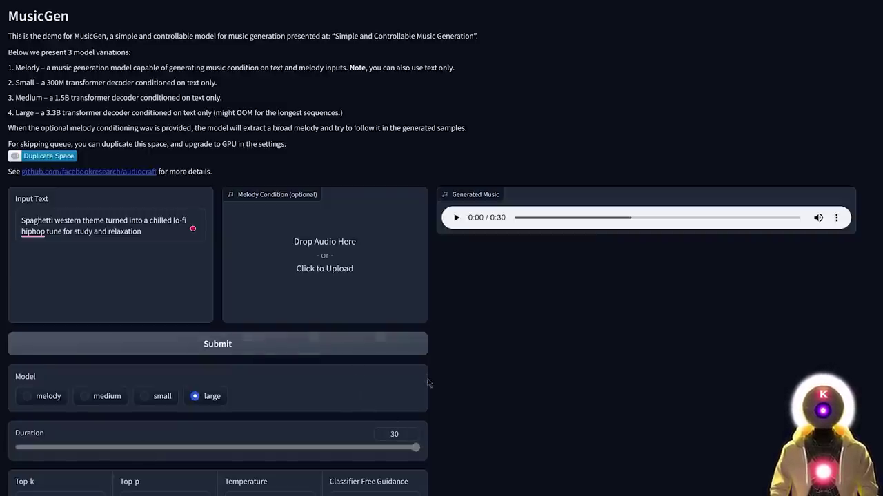
{"action": "left_click", "coordinate": [456, 218]}
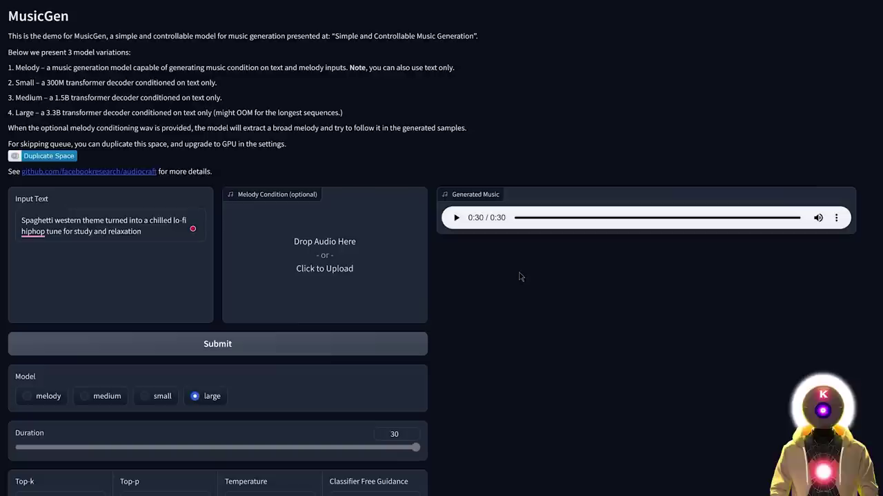
- Generate and play a 10-second 8-bit video game music clip, then clear the prompt
{"action": "left_click", "coordinate": [155, 229]}
{"action": "key", "text": "ctrl+a"}
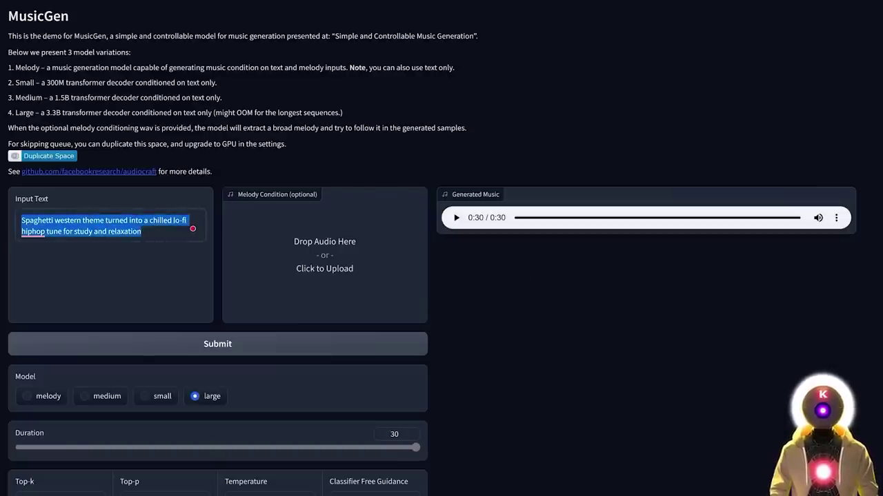
{"action": "type", "text": "8-bit video game music"}
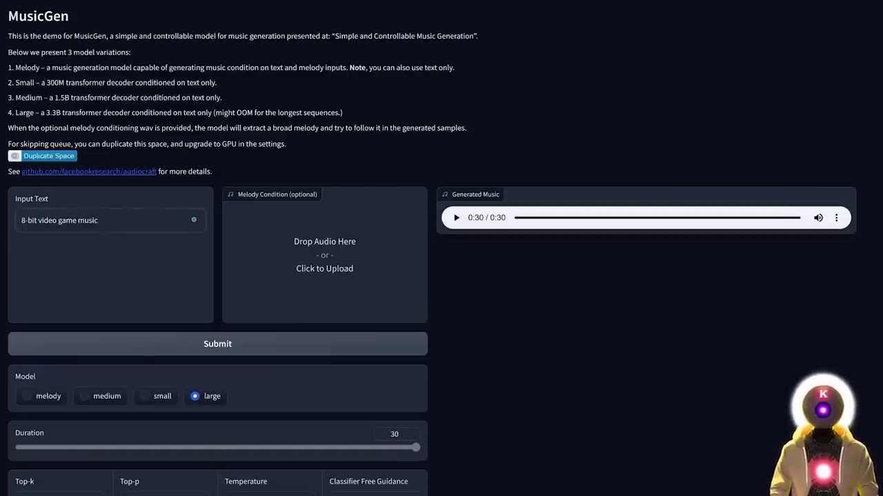
{"action": "left_click_drag", "start_coordinate": [416, 448], "coordinate": [142, 449]}
{"action": "left_click", "coordinate": [224, 355]}
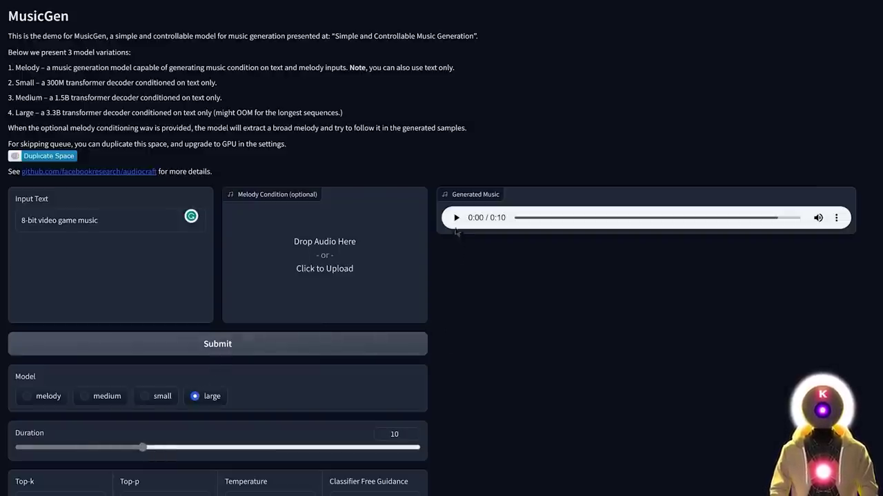
{"action": "left_click", "coordinate": [455, 218]}
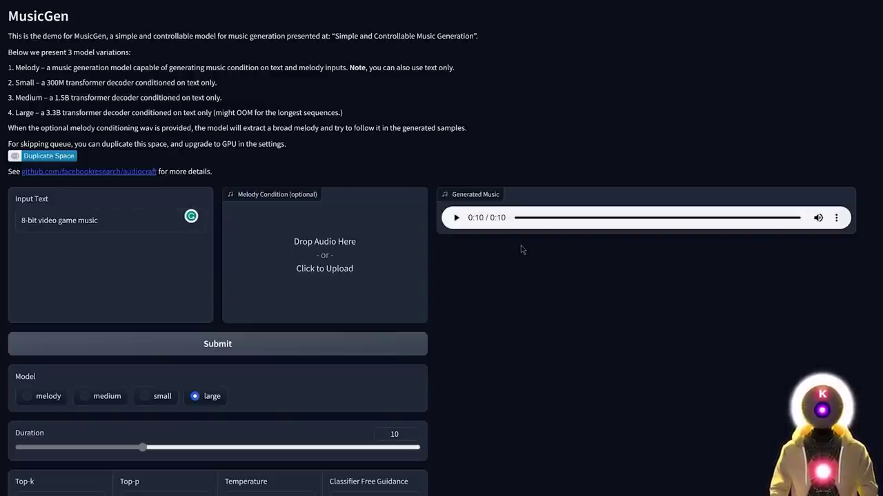
{"action": "key", "text": "ctrl+a"}
{"action": "key", "text": "BackSpace"}
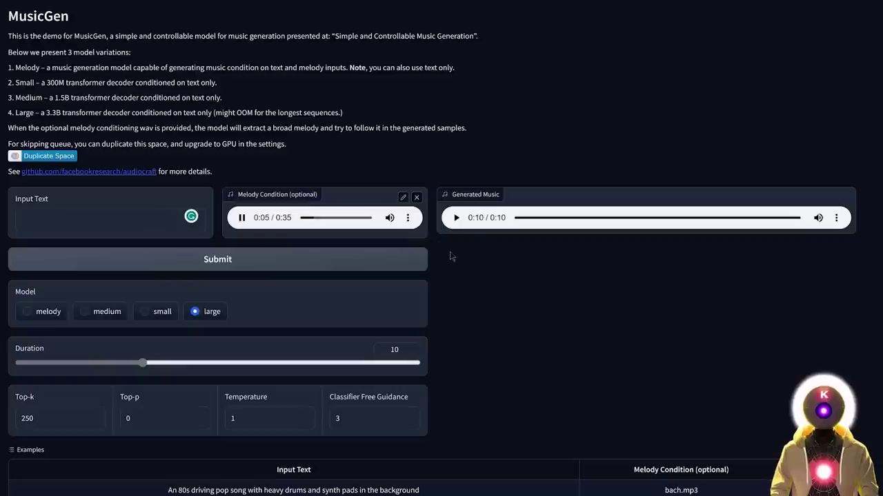
- Generate a 30-second 'vibrant retro 80s synthwave' track with the melody model
{"action": "left_click", "coordinate": [241, 219]}
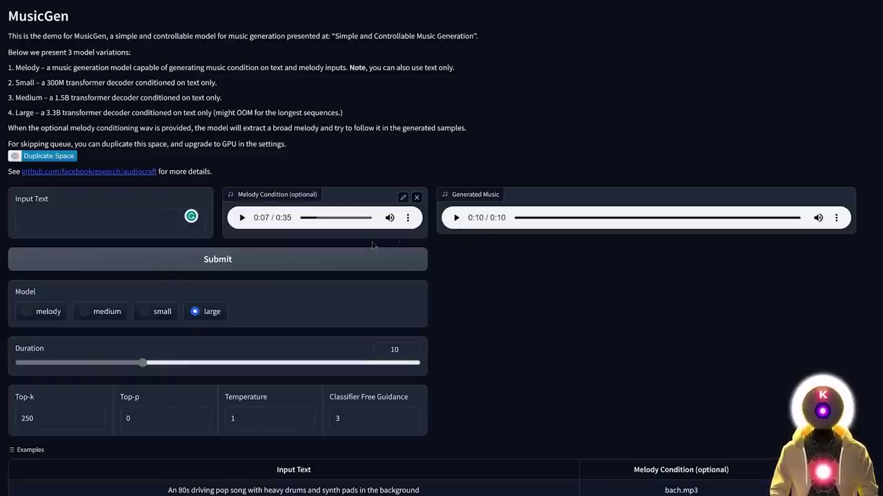
{"action": "left_click", "coordinate": [96, 220]}
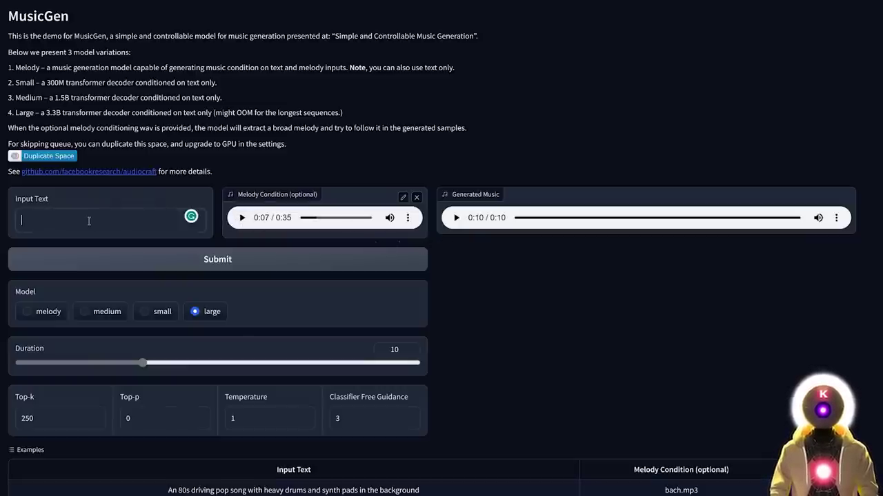
{"action": "type", "text": "vibrant retro 80s synthwave"}
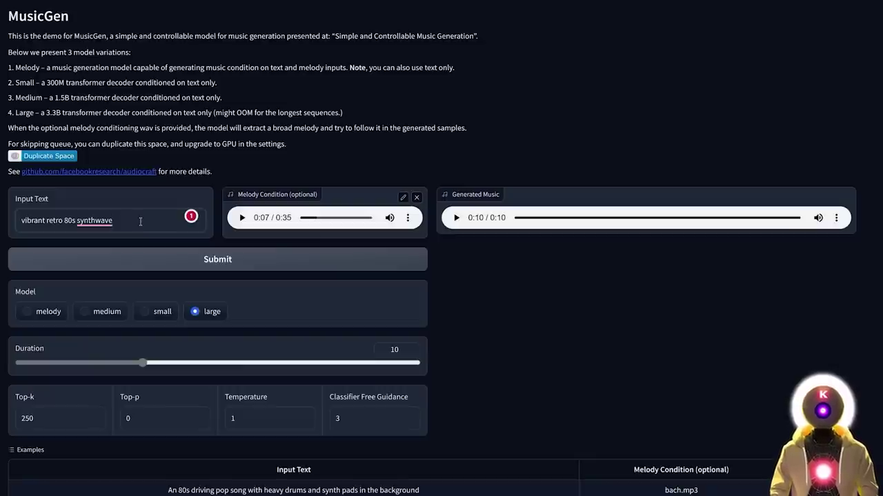
{"action": "left_click", "coordinate": [27, 312]}
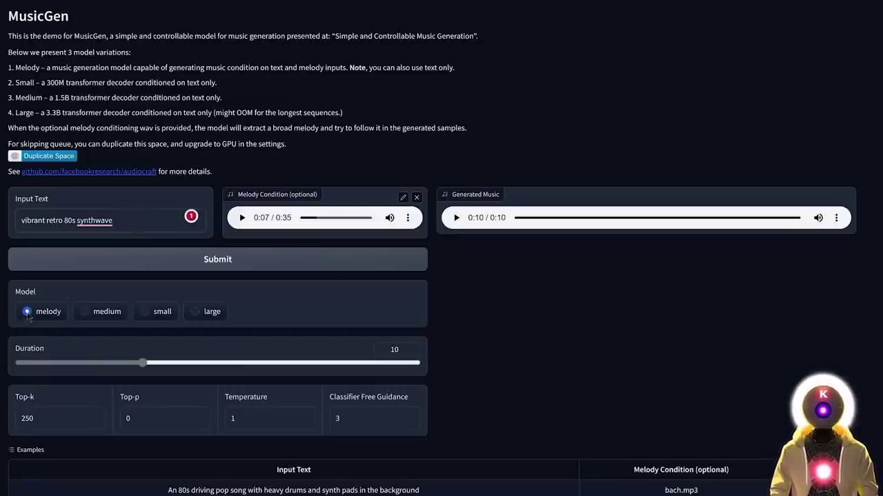
{"action": "left_click_drag", "start_coordinate": [142, 363], "coordinate": [417, 362]}
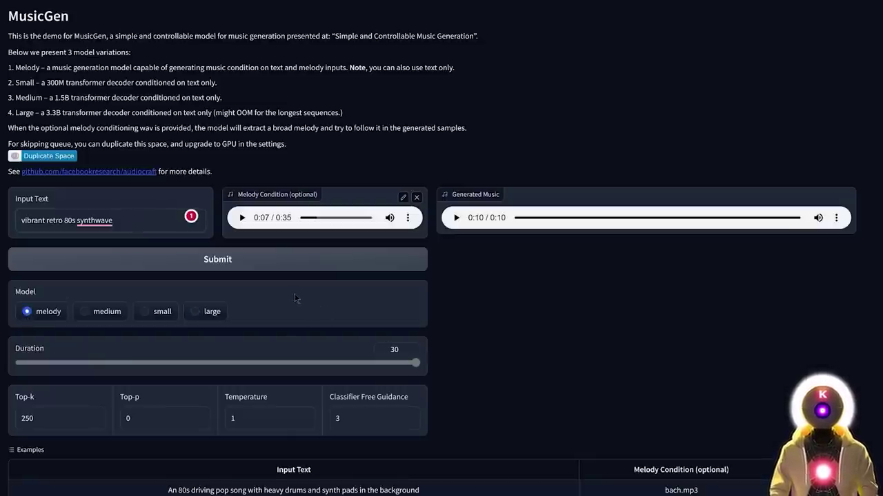
{"action": "left_click", "coordinate": [236, 266]}
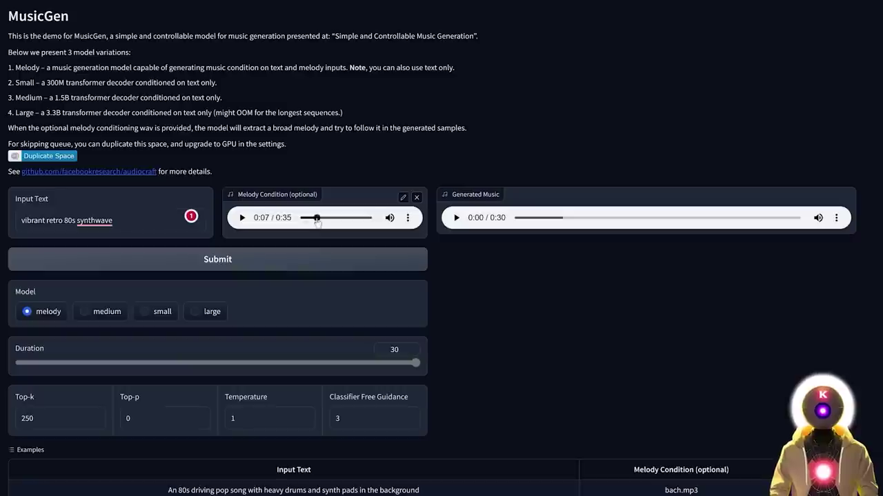
- Briefly preview the melody, play the 30-second synthwave track, and download it
{"action": "left_click", "coordinate": [242, 218]}
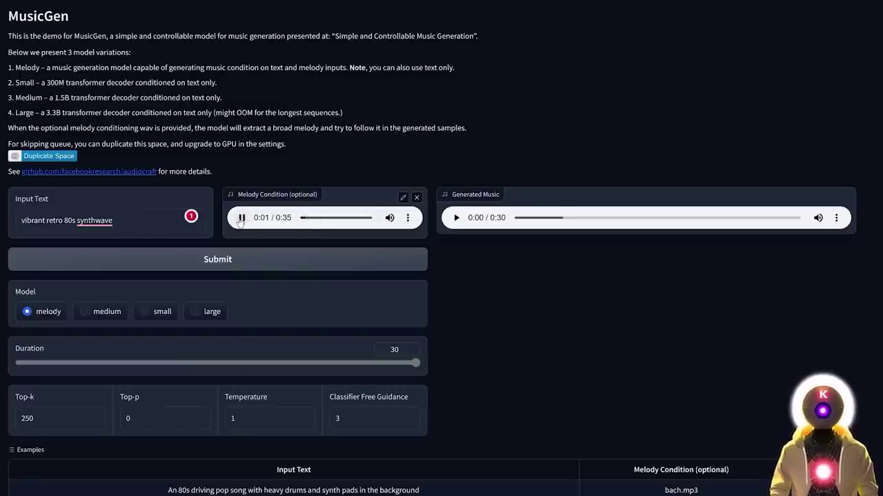
{"action": "left_click", "coordinate": [242, 218]}
{"action": "left_click", "coordinate": [456, 218]}
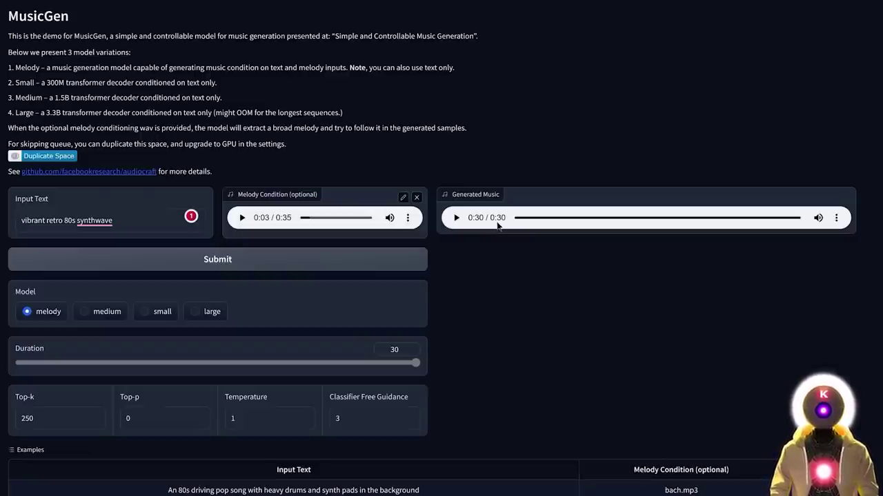
{"action": "left_click", "coordinate": [835, 218]}
{"action": "left_click", "coordinate": [761, 187]}
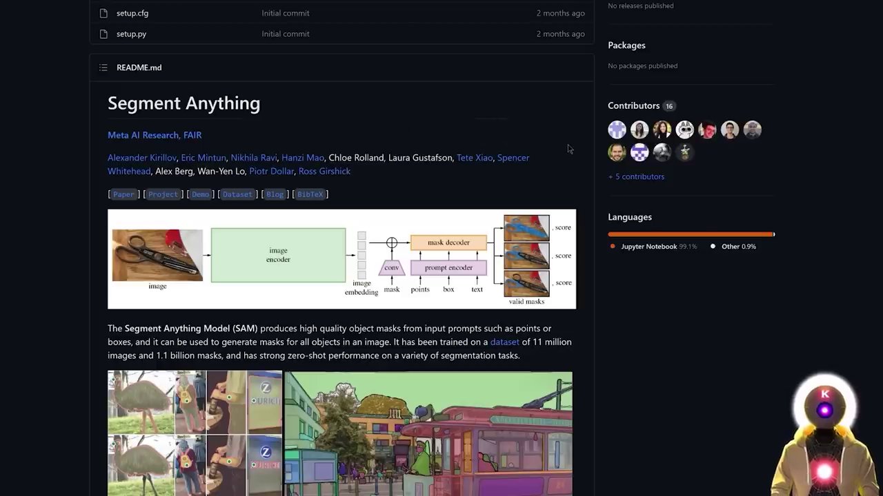
{"action": "scroll", "coordinate": [568, 149], "scroll_direction": "down", "scroll_amount": 2}
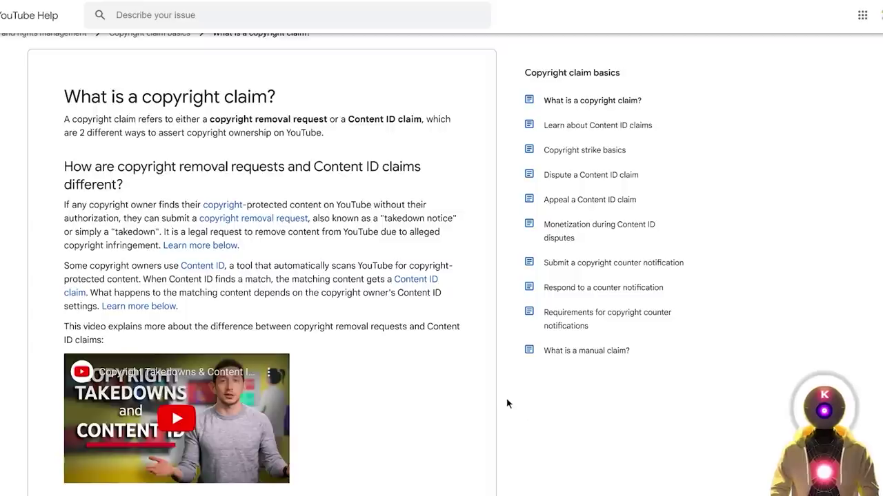
{"action": "scroll", "coordinate": [517, 366], "scroll_direction": "down", "scroll_amount": 2}
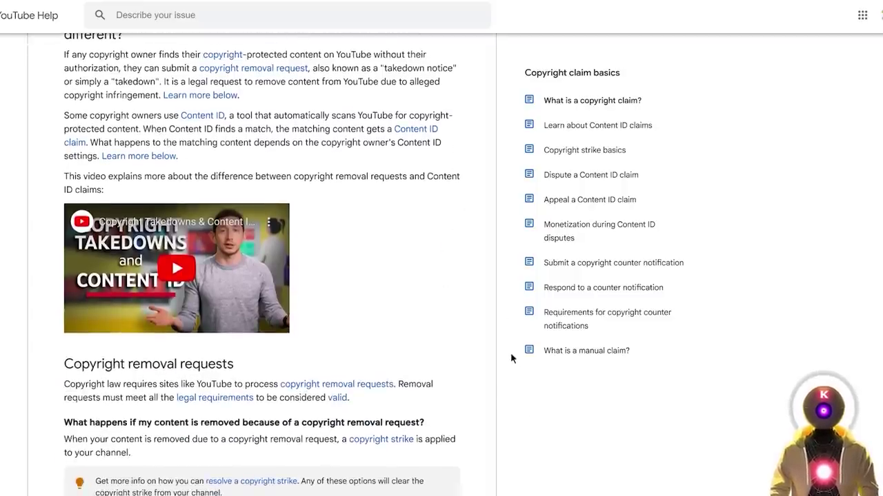
{"action": "scroll", "coordinate": [509, 317], "scroll_direction": "up", "scroll_amount": 3}
{"action": "scroll", "coordinate": [508, 317], "scroll_direction": "down", "scroll_amount": 3}
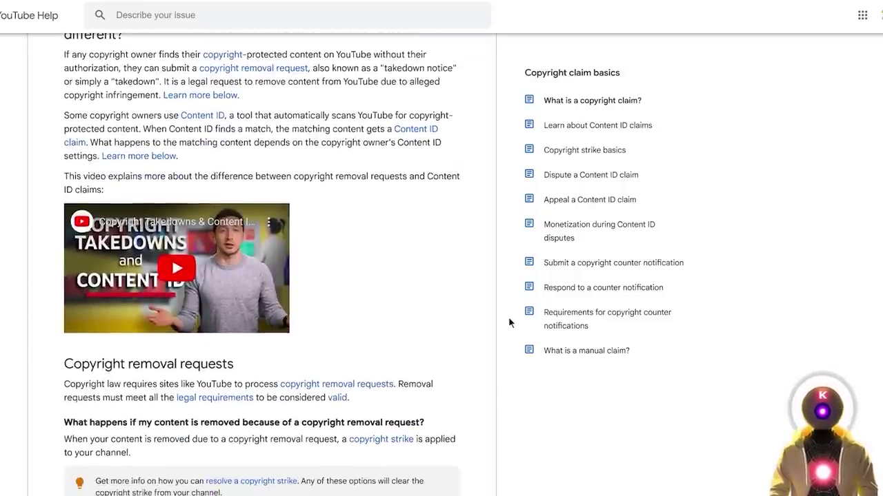
{"action": "scroll", "coordinate": [508, 322], "scroll_direction": "down", "scroll_amount": 1}
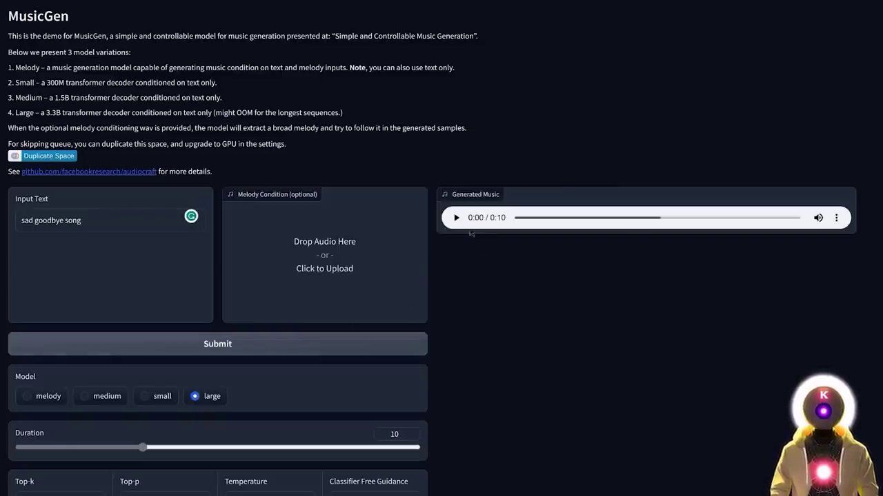
- Start playback of the 10-second 'sad goodbye song' clip
{"action": "left_click", "coordinate": [456, 217]}
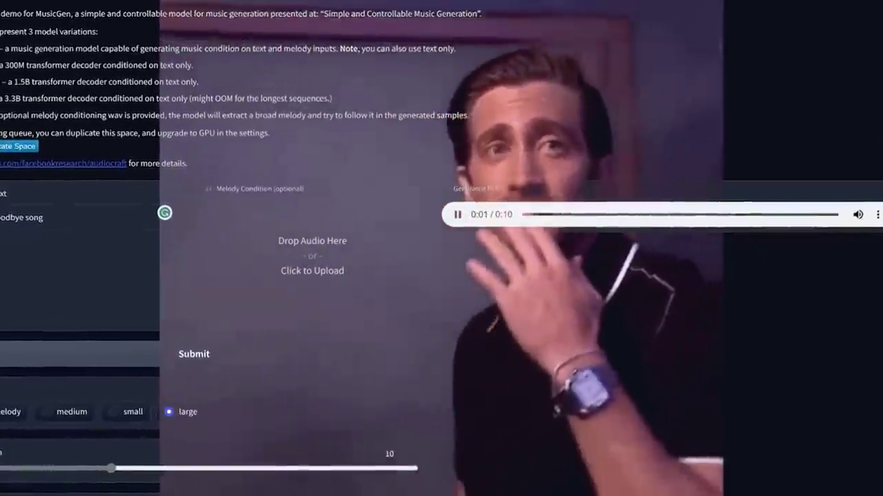